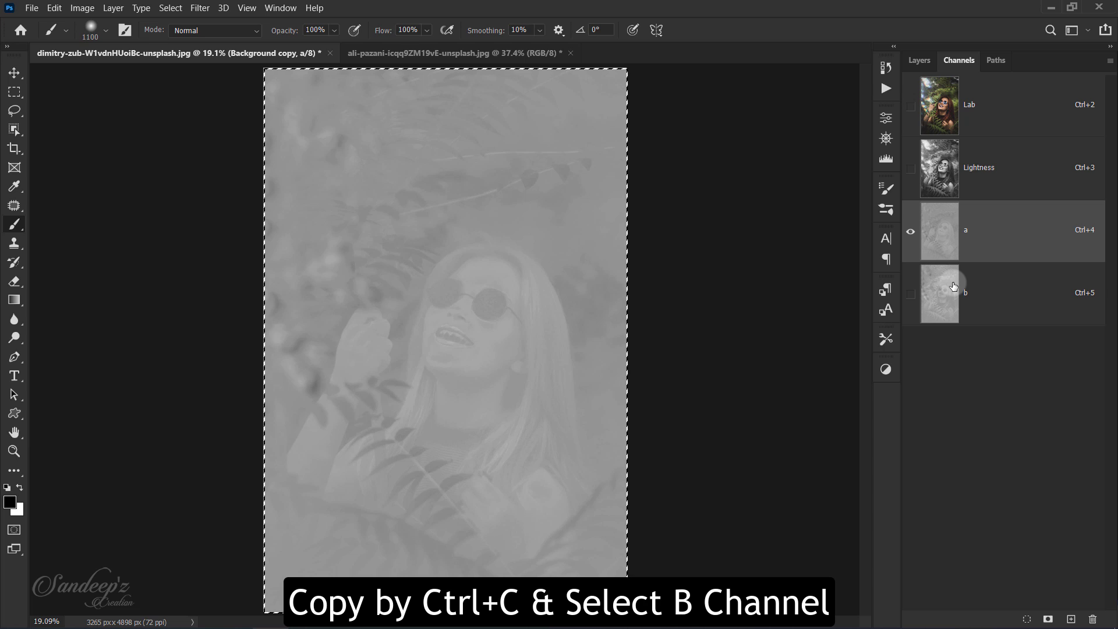
# Paste the copied channel into the b channel, then return to the full-color layer view with the selection cleared
pyautogui.click(954, 286)
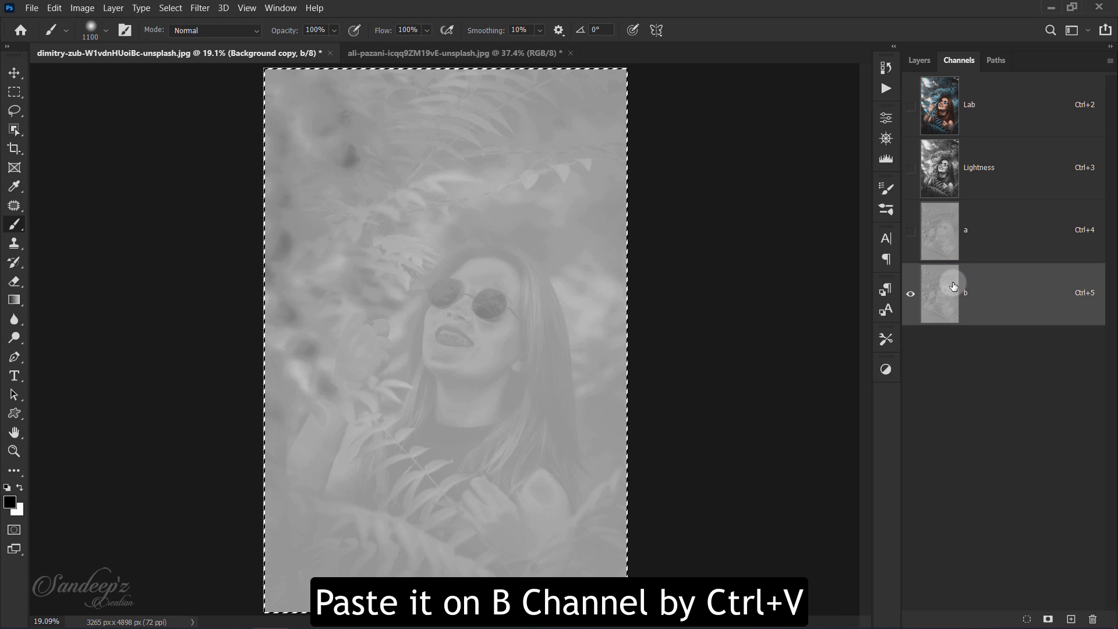
pyautogui.hotkey('ctrl', 'v')
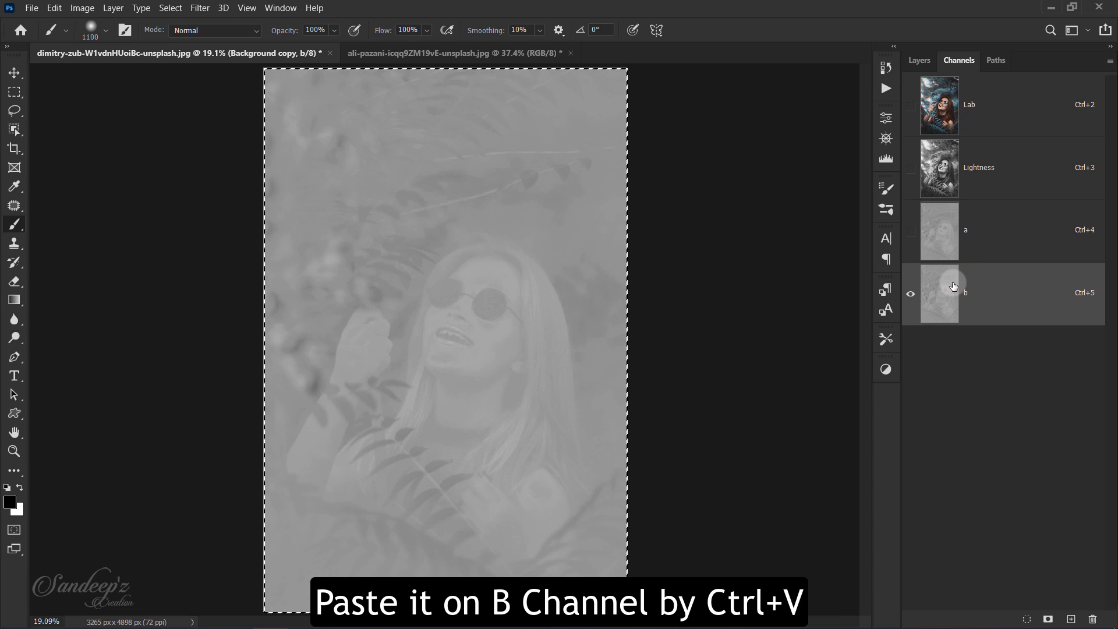
pyautogui.click(919, 110)
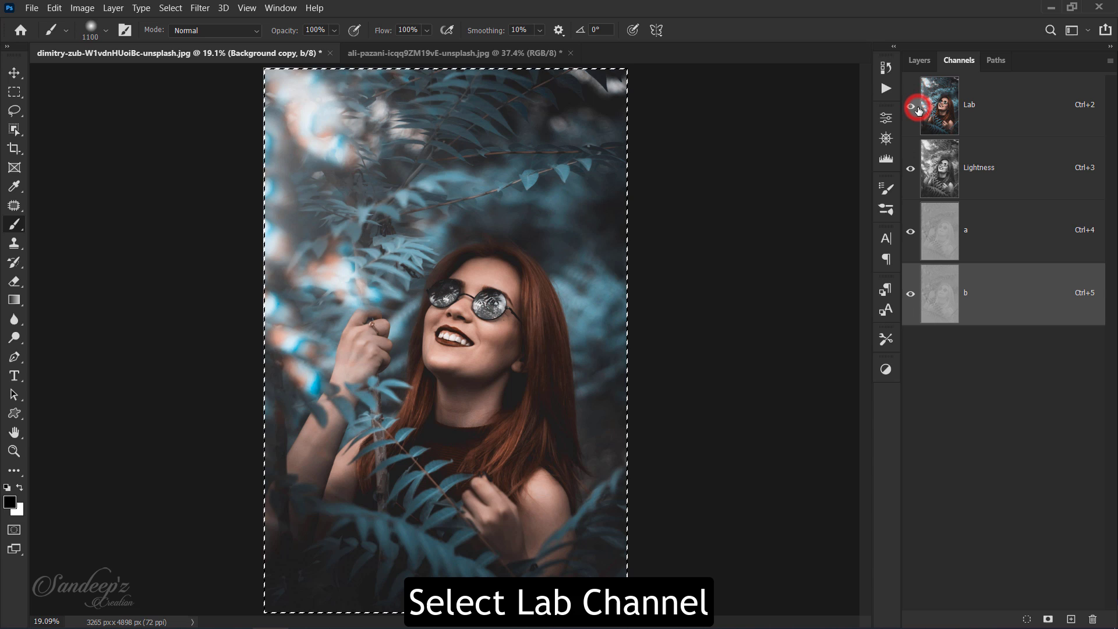
pyautogui.click(919, 68)
pyautogui.hotkey('ctrl', 'd')
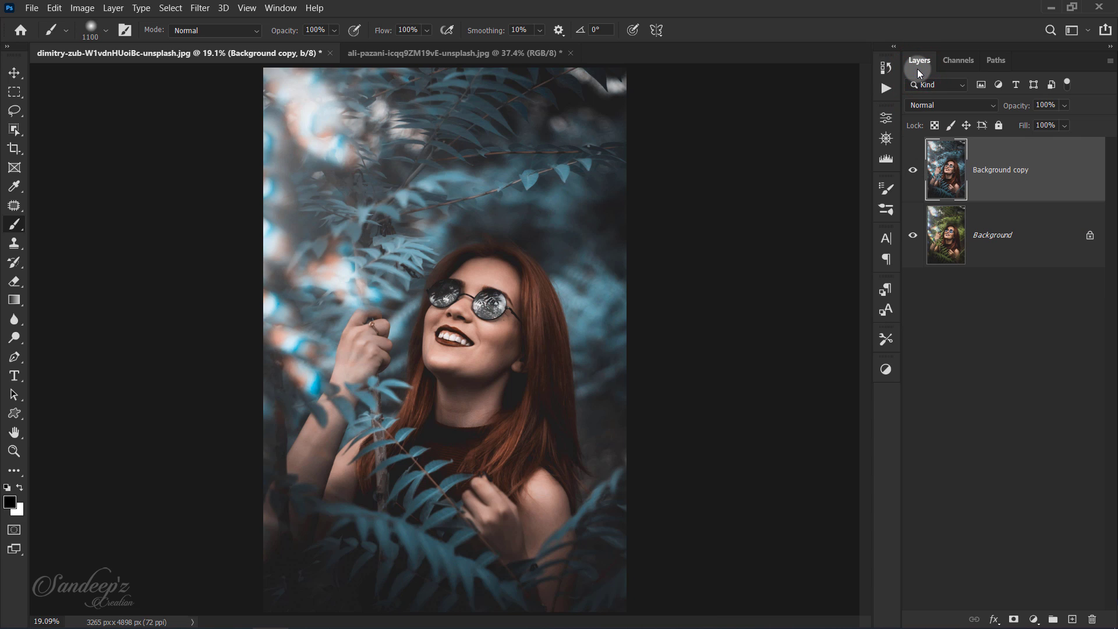
# Convert the document's color mode to RGB Color, keeping the layers unflattened
pyautogui.click(72, 9)
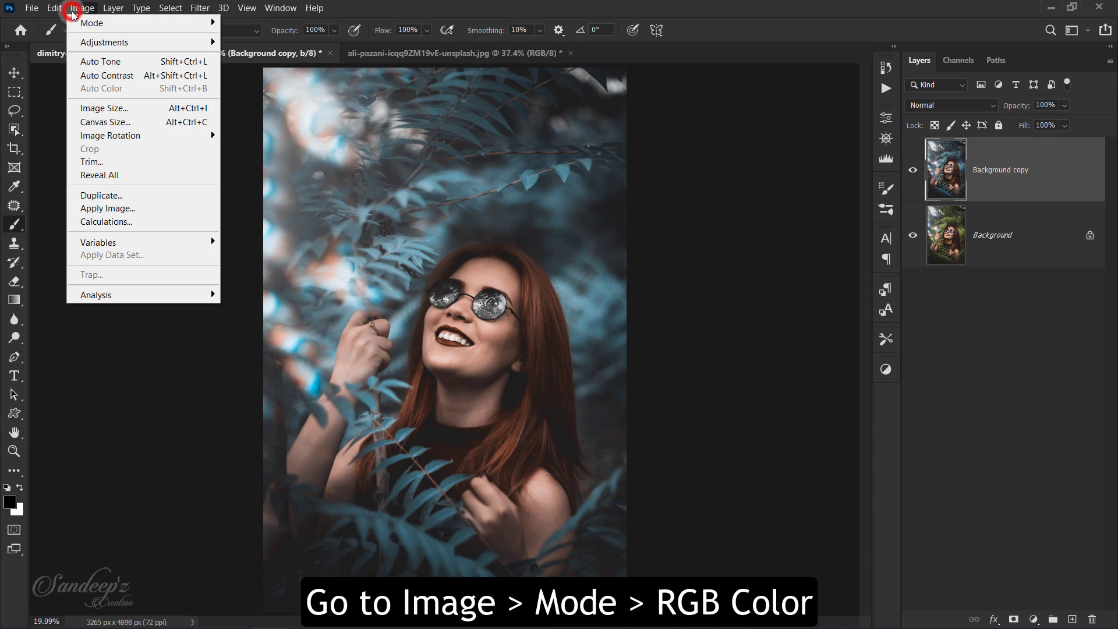
pyautogui.moveTo(93, 23)
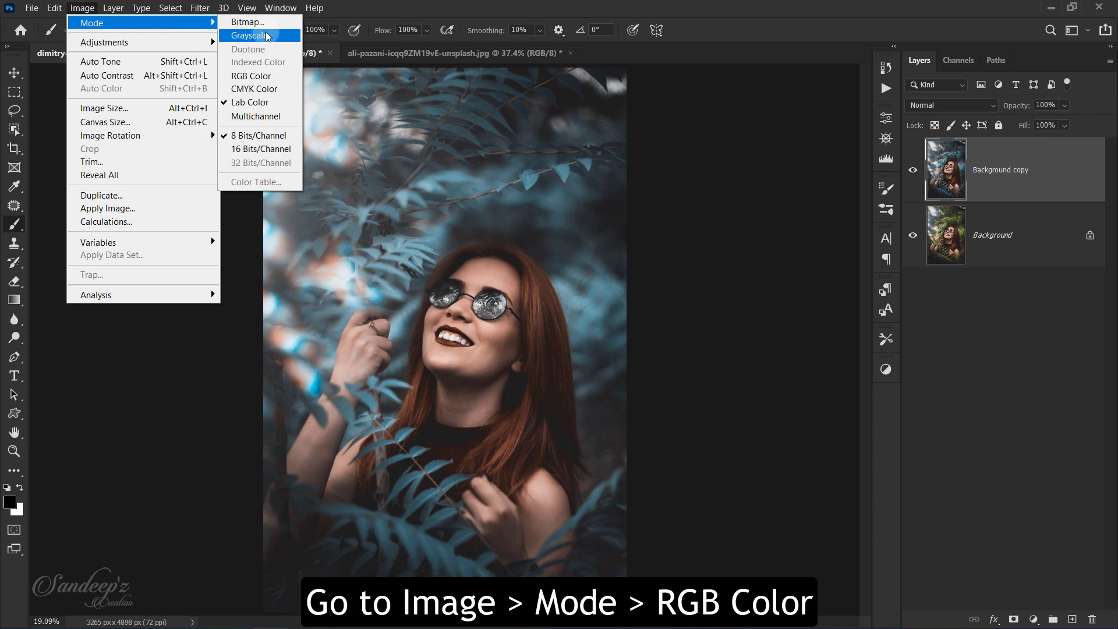
pyautogui.click(260, 75)
pyautogui.click(644, 250)
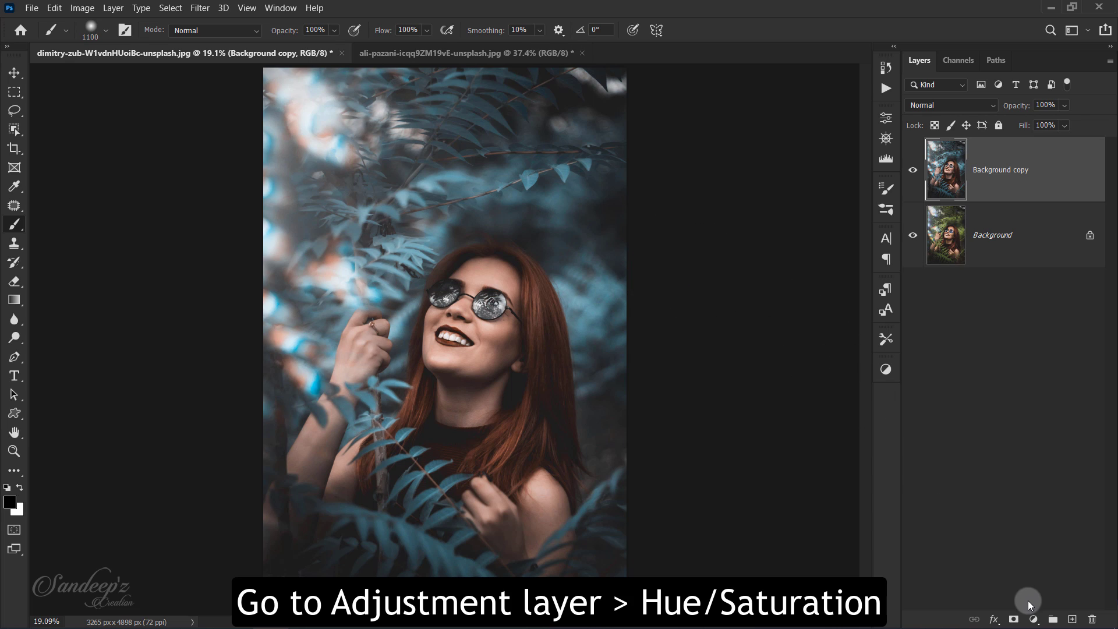
# Add a Hue/Saturation adjustment layer above the background copy and set its Master saturation to -20
pyautogui.click(1036, 618)
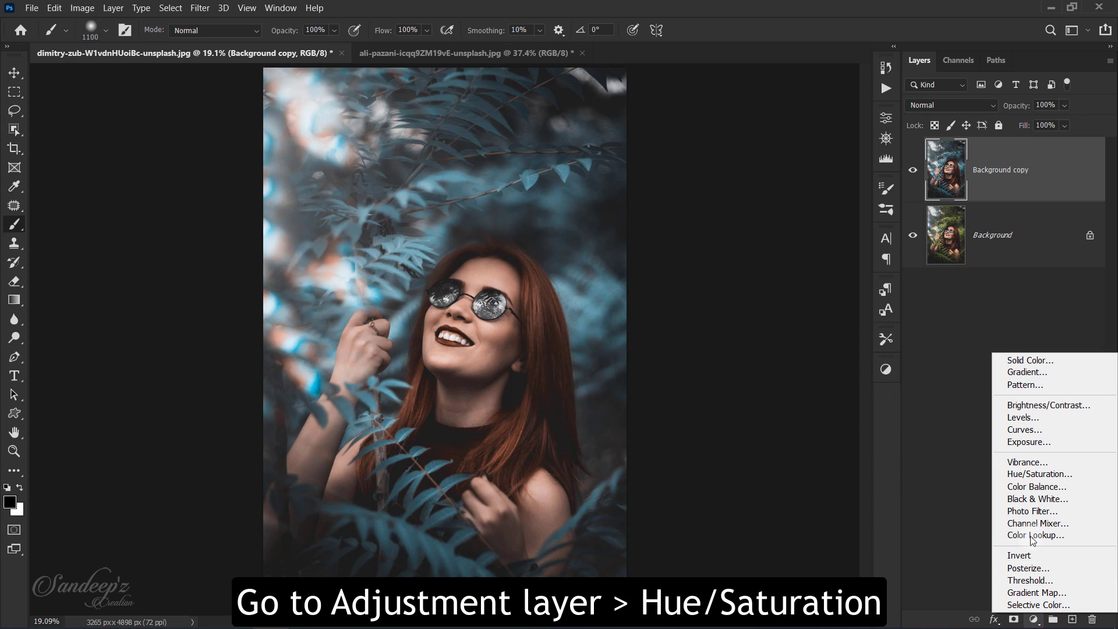
pyautogui.click(1037, 474)
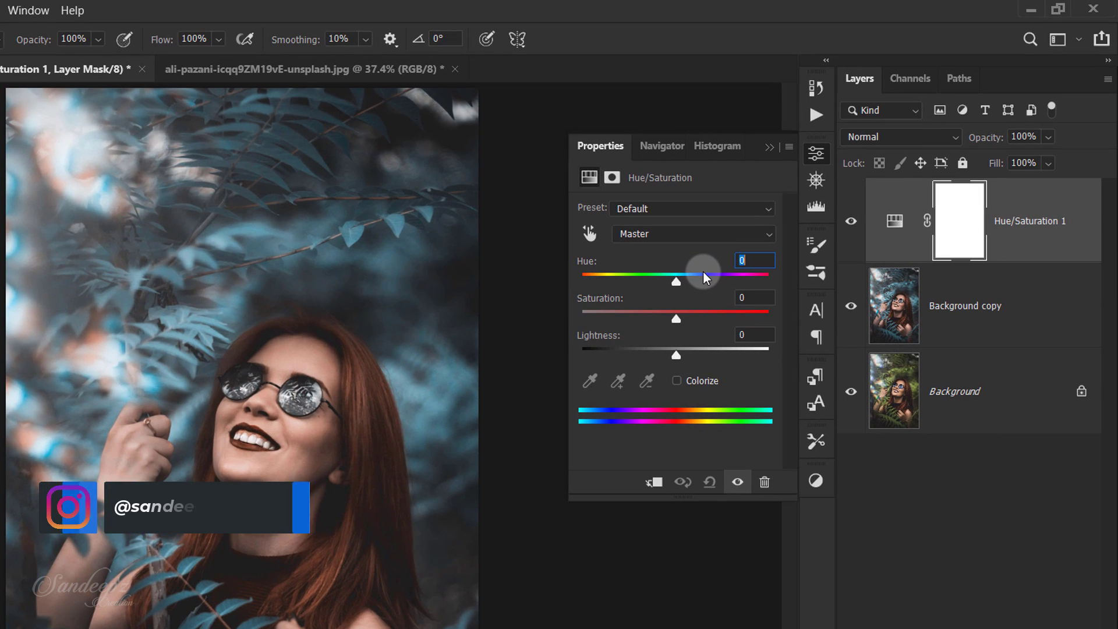
pyautogui.press('Tab')
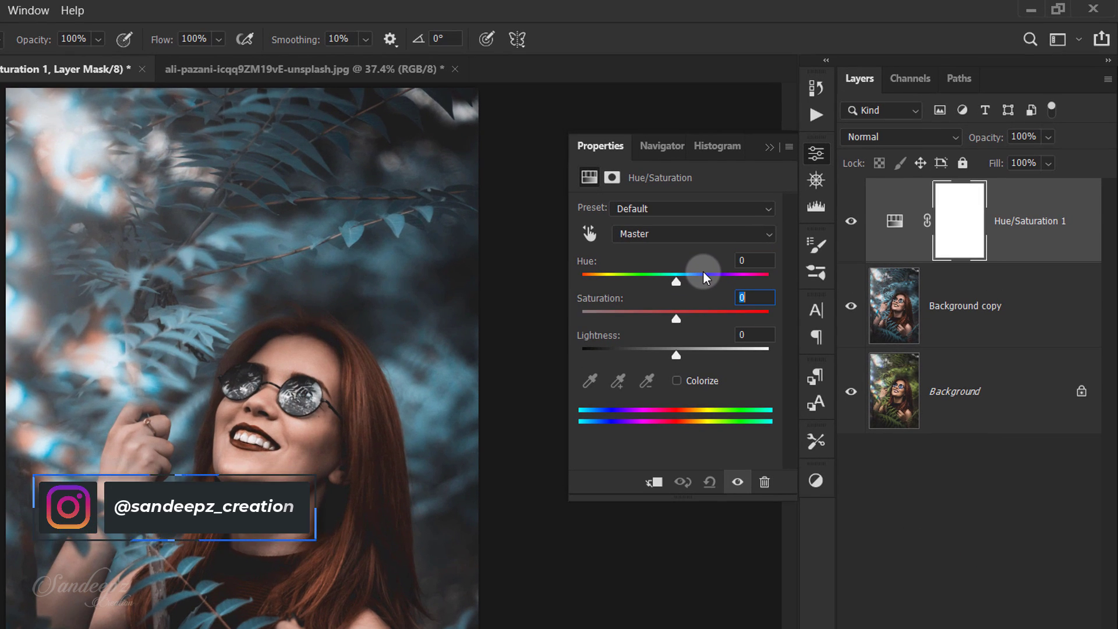
pyautogui.write('-20')
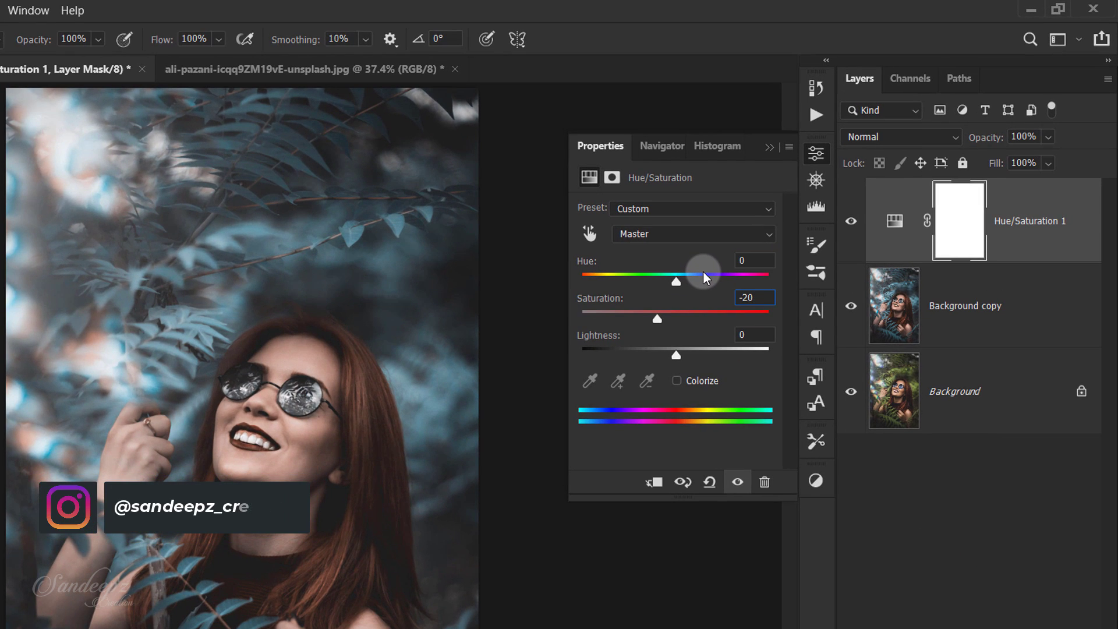
# Set the saturation of the Cyans to -50 in the Hue/Saturation adjustment and close its settings
pyautogui.click(700, 236)
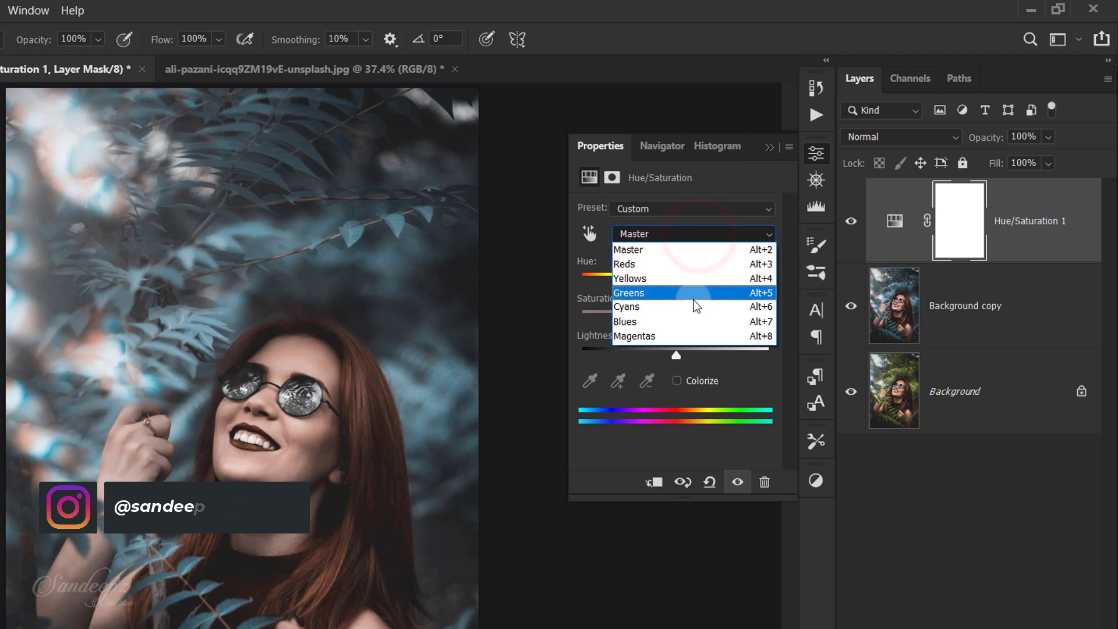
pyautogui.click(694, 302)
pyautogui.click(739, 297)
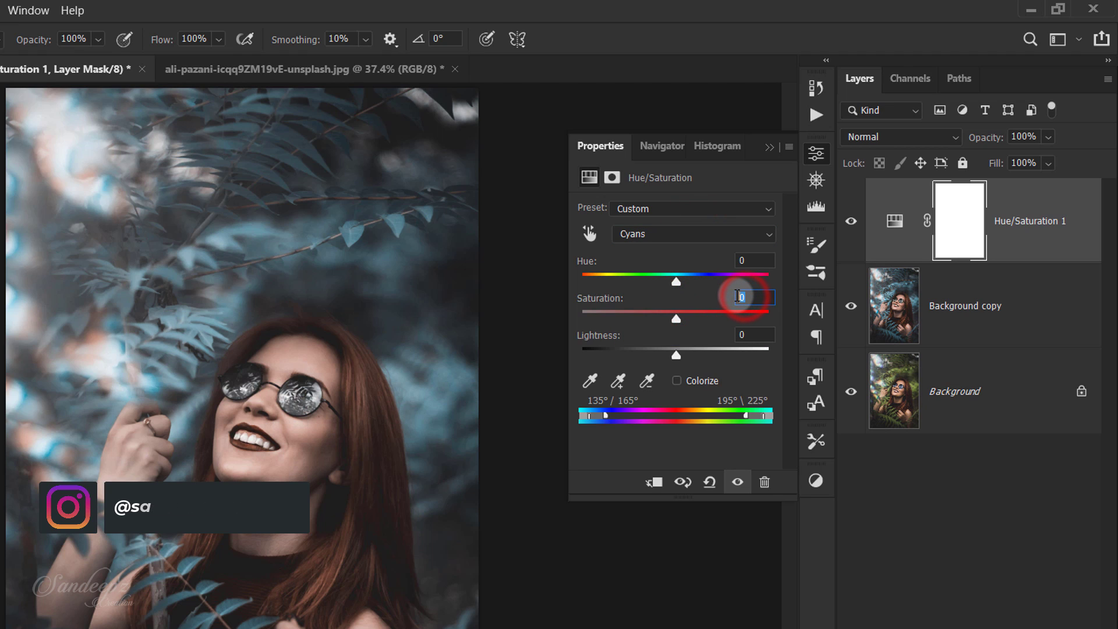
pyautogui.write('-50')
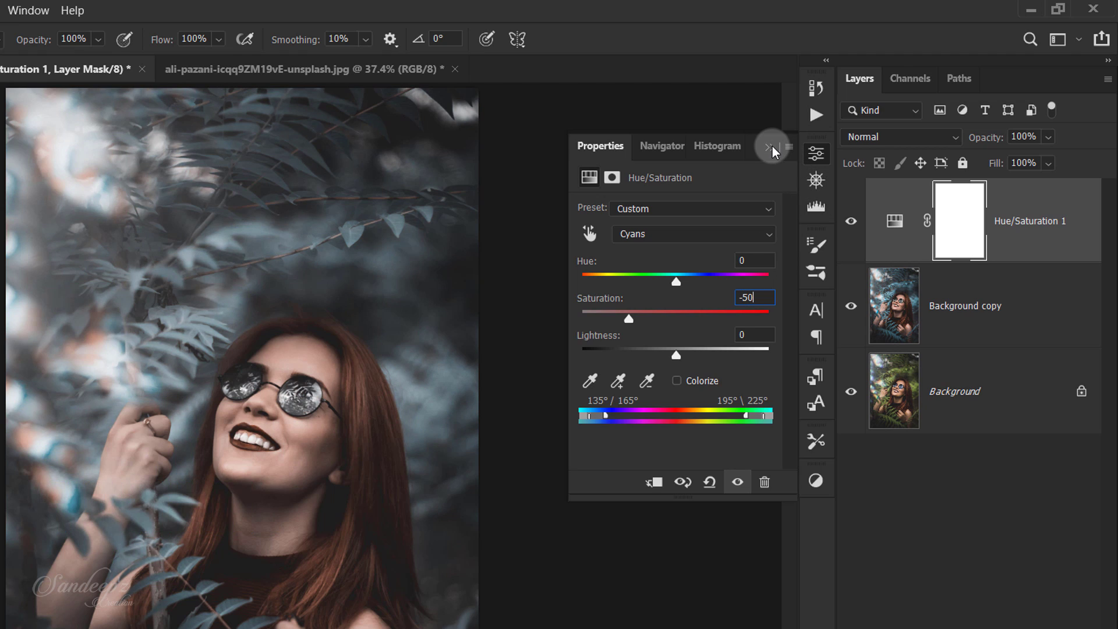
pyautogui.click(708, 234)
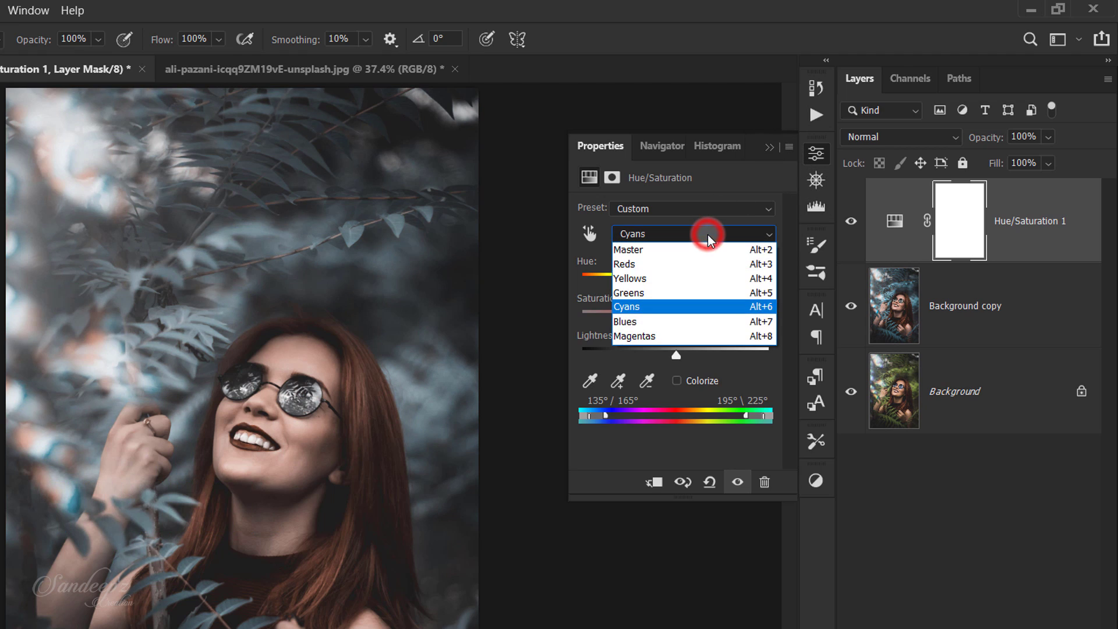
pyautogui.click(708, 234)
pyautogui.click(768, 147)
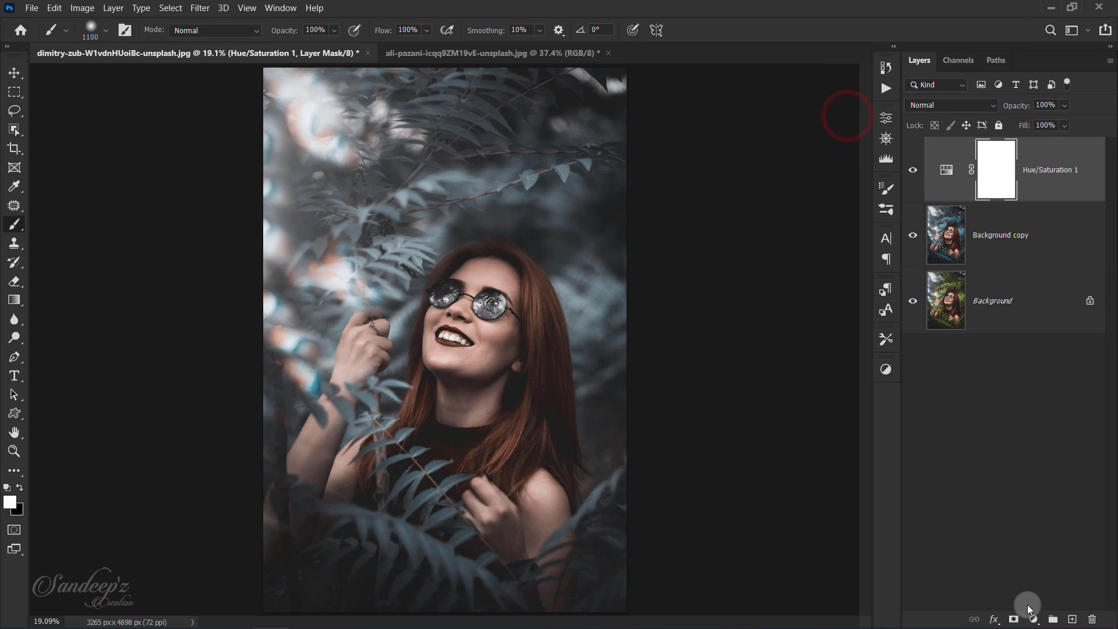
# Add a Selective Color adjustment layer and set its Reds to cyan -30%, magenta +10% and yellow +30%
pyautogui.click(1033, 616)
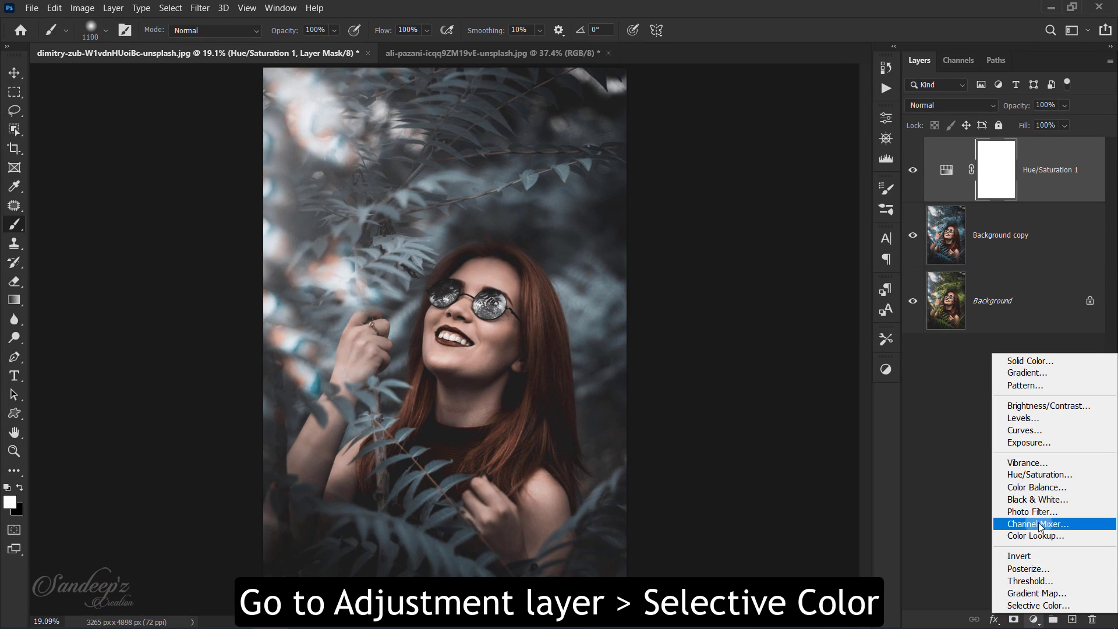
pyautogui.click(1039, 606)
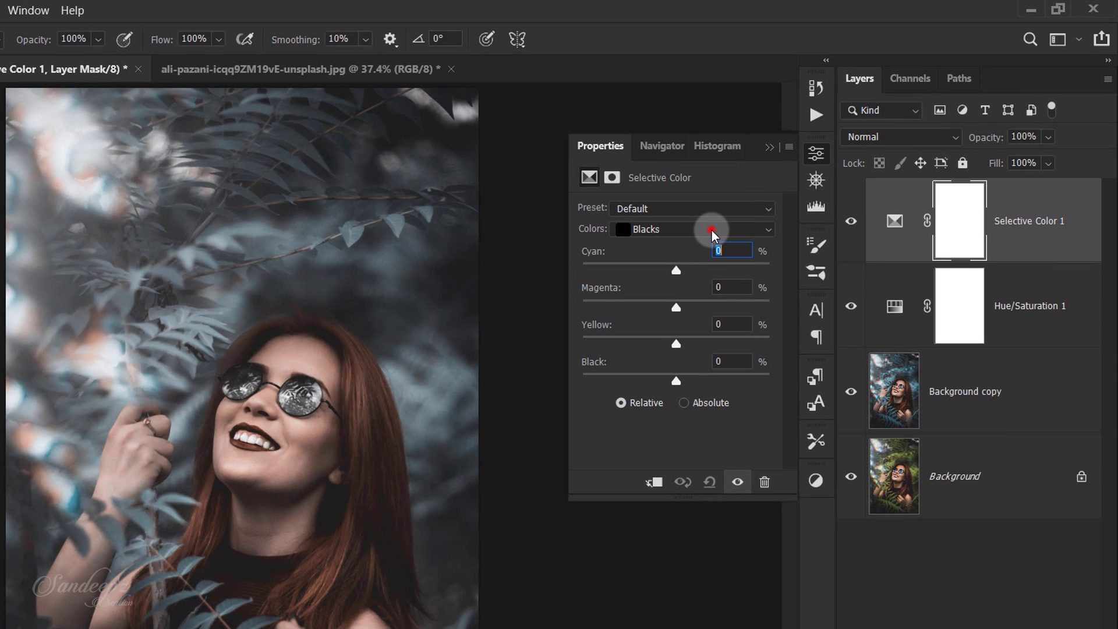
pyautogui.click(779, 190)
pyautogui.click(775, 201)
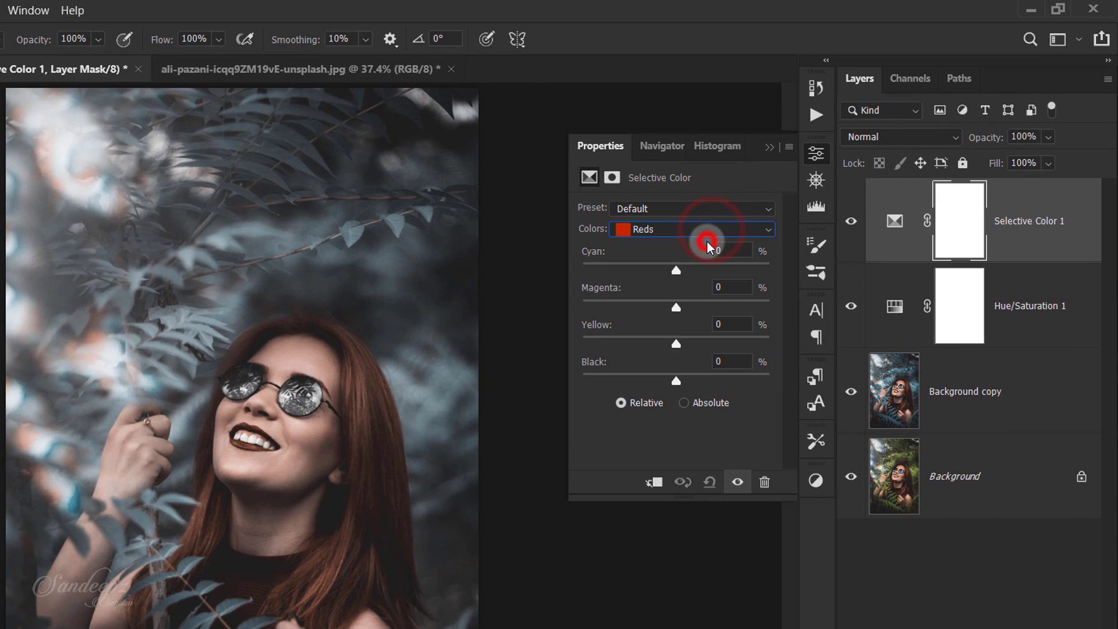
pyautogui.click(716, 251)
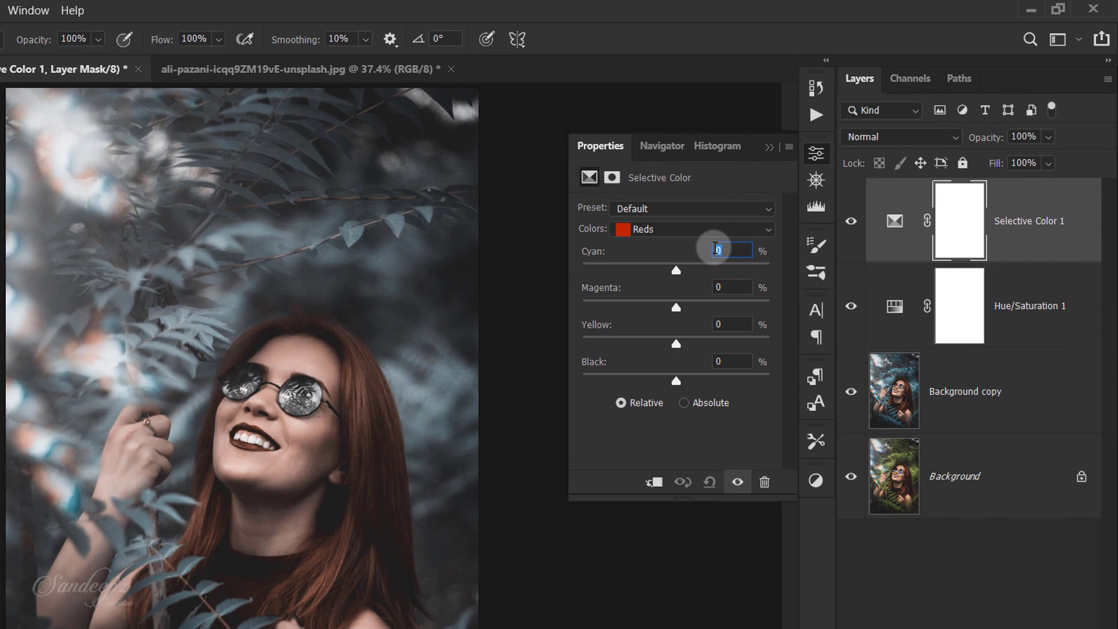
pyautogui.write('-3')
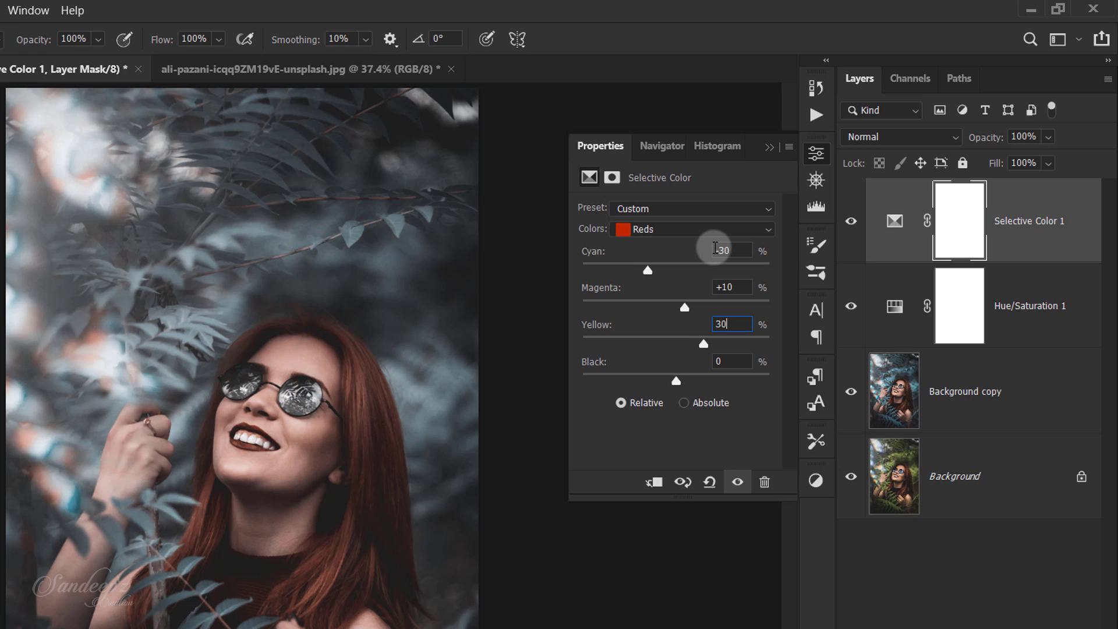
# Set the cyan component of the Cyans to +100% in the Selective Color adjustment
pyautogui.click(712, 230)
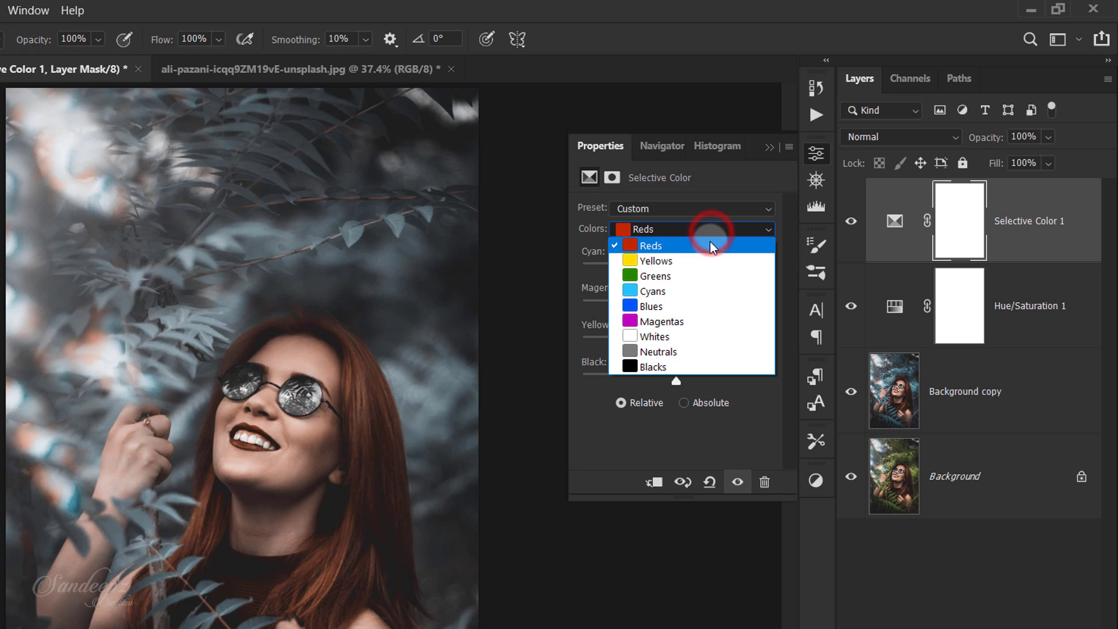
pyautogui.click(708, 292)
pyautogui.click(722, 252)
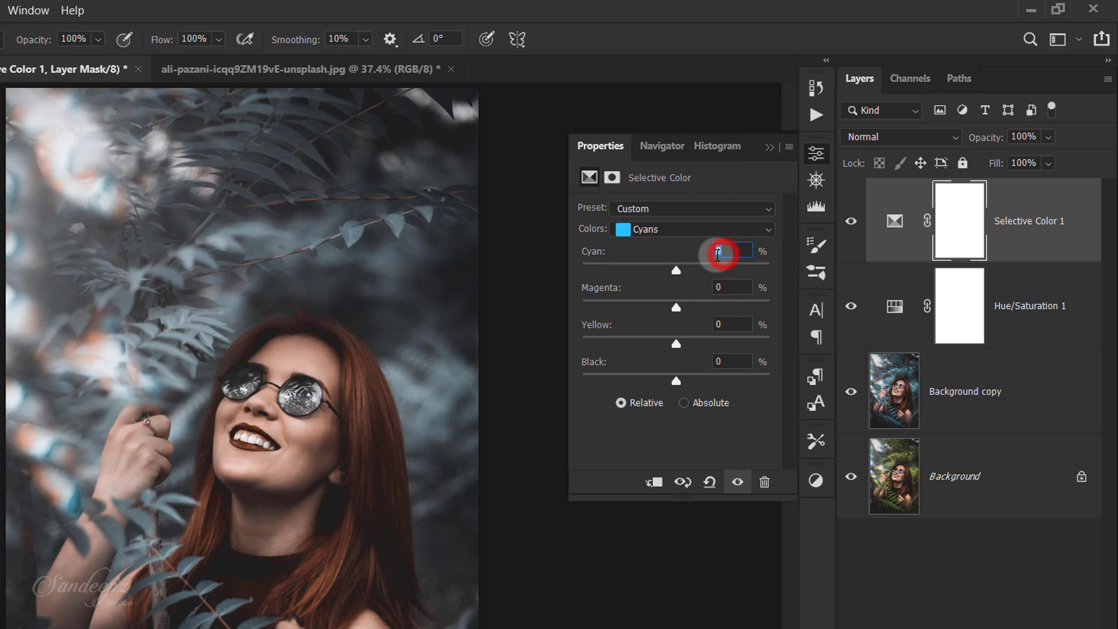
pyautogui.write('100')
# Undo the last Selective Color change and set the cyan component of the Whites to +20%
pyautogui.click(702, 231)
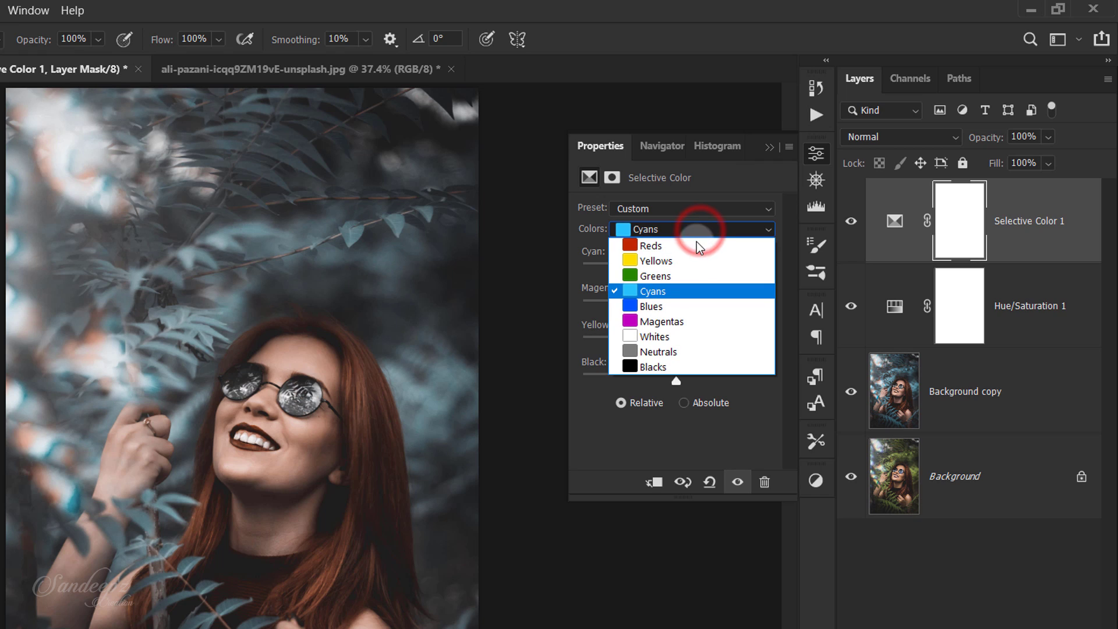
pyautogui.click(681, 336)
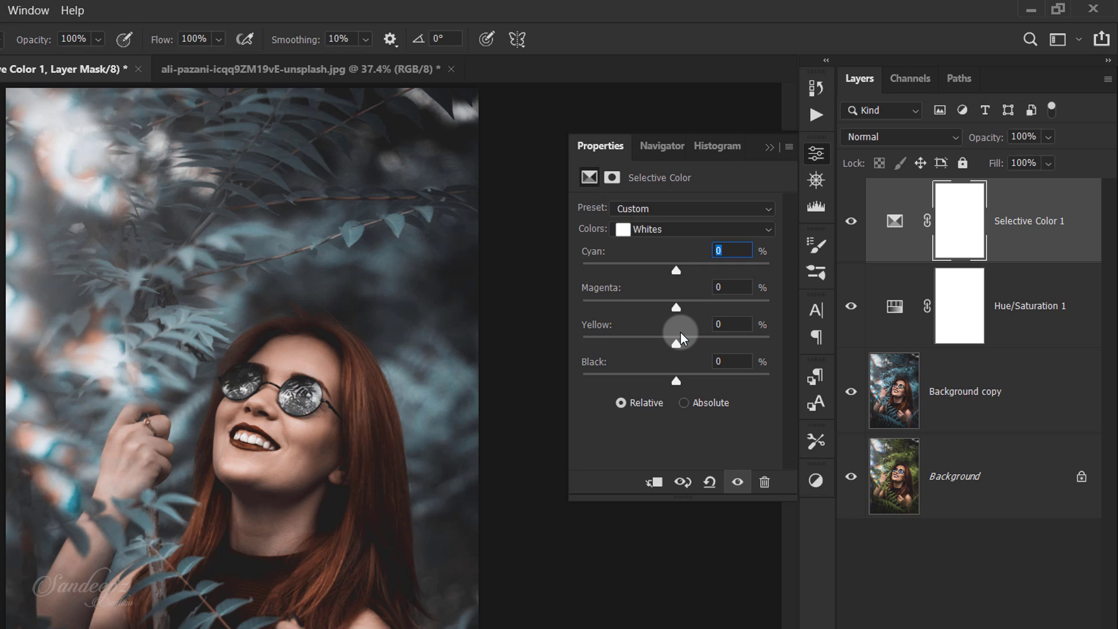
pyautogui.hotkey('ctrl', 'z')
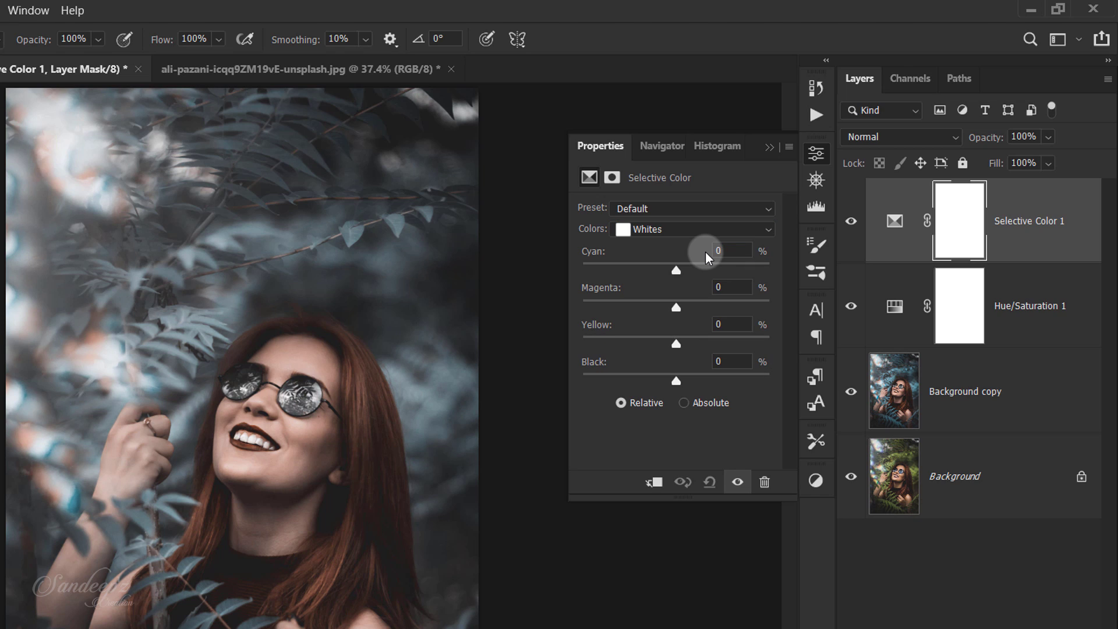
pyautogui.click(726, 251)
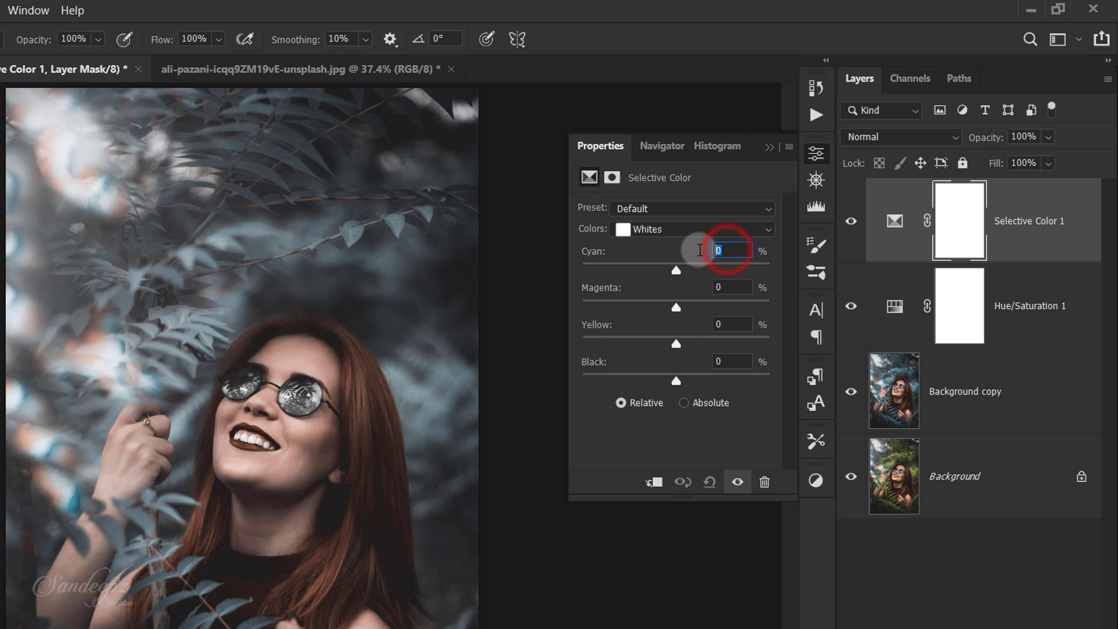
pyautogui.write('2')
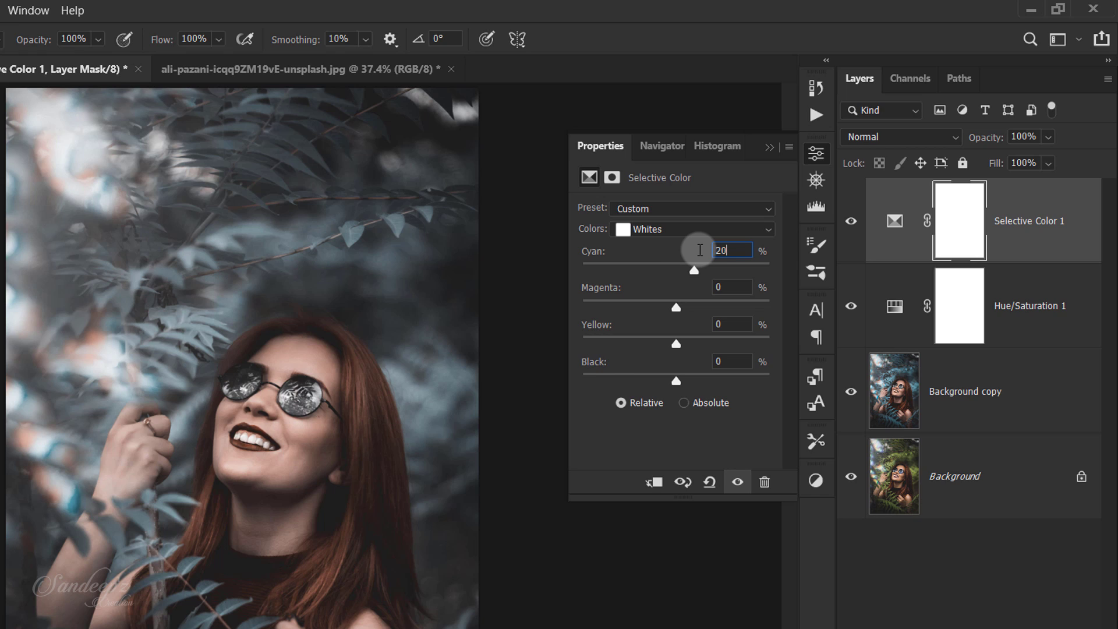
# Set the Neutrals of the Selective Color adjustment to cyan +5%, magenta +5% and black +10%
pyautogui.click(694, 228)
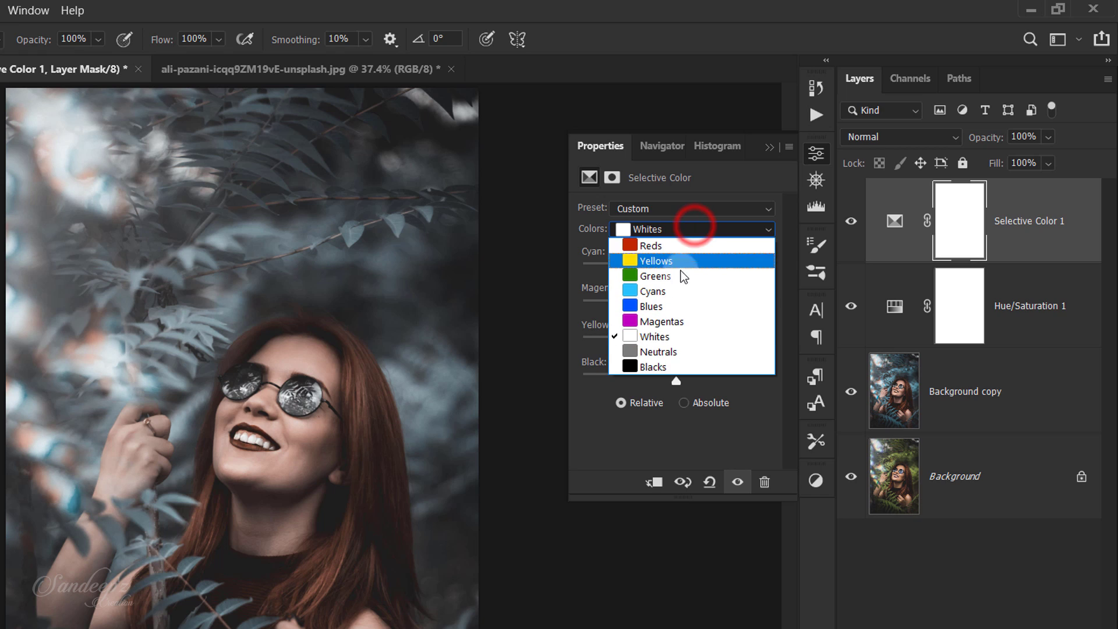
pyautogui.click(659, 351)
pyautogui.click(720, 250)
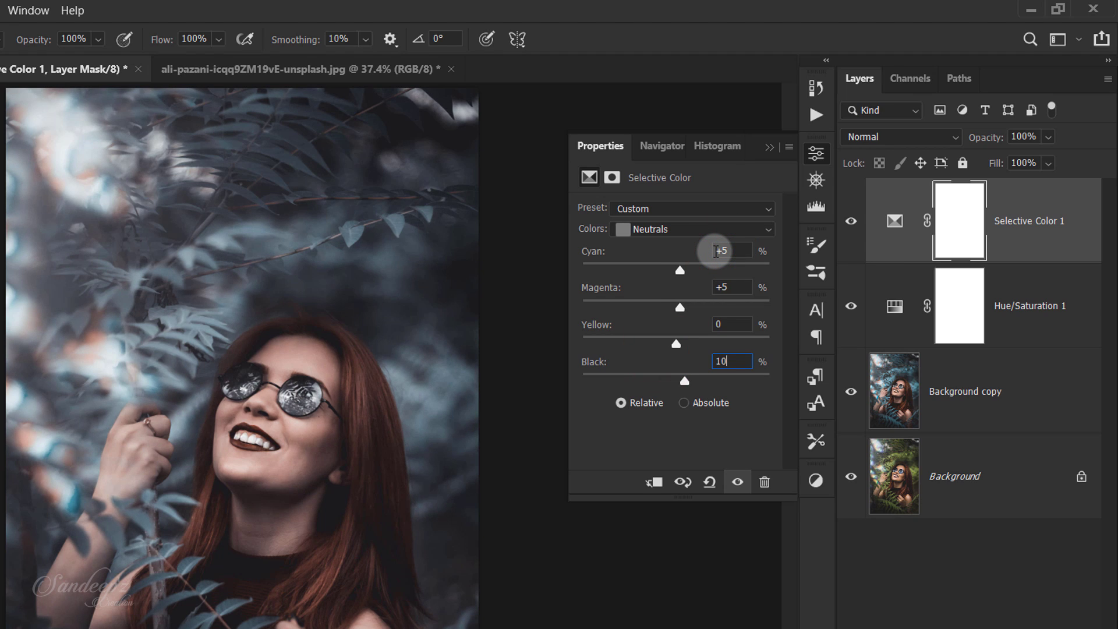
# Set the Blacks of the Selective Color adjustment to cyan +50%, magenta +50% and yellow +50%
pyautogui.click(699, 227)
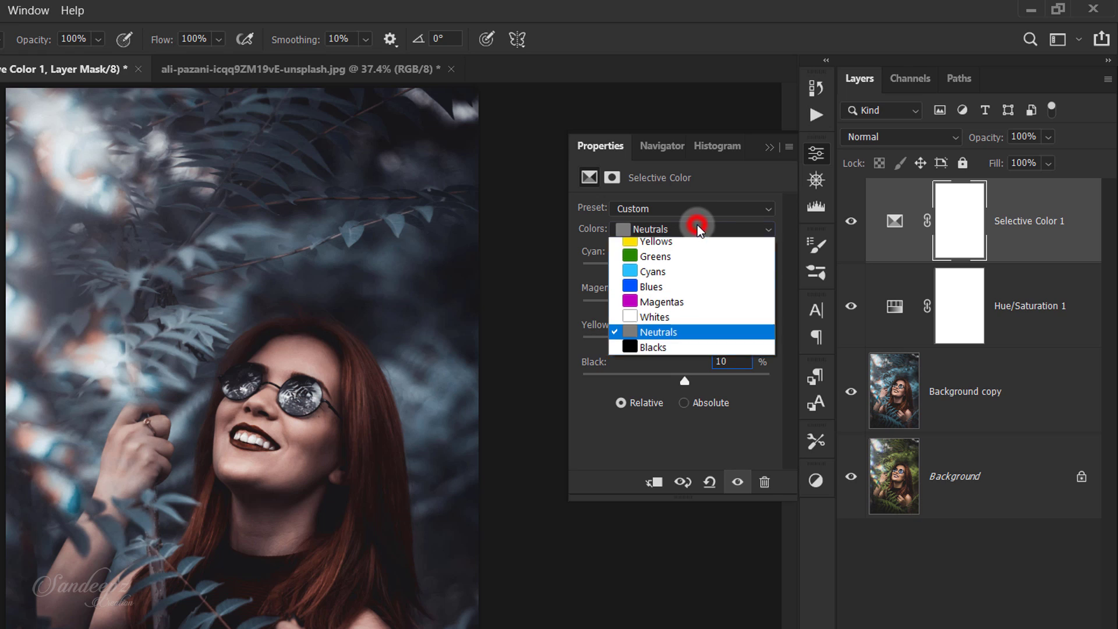
pyautogui.click(651, 372)
pyautogui.click(722, 251)
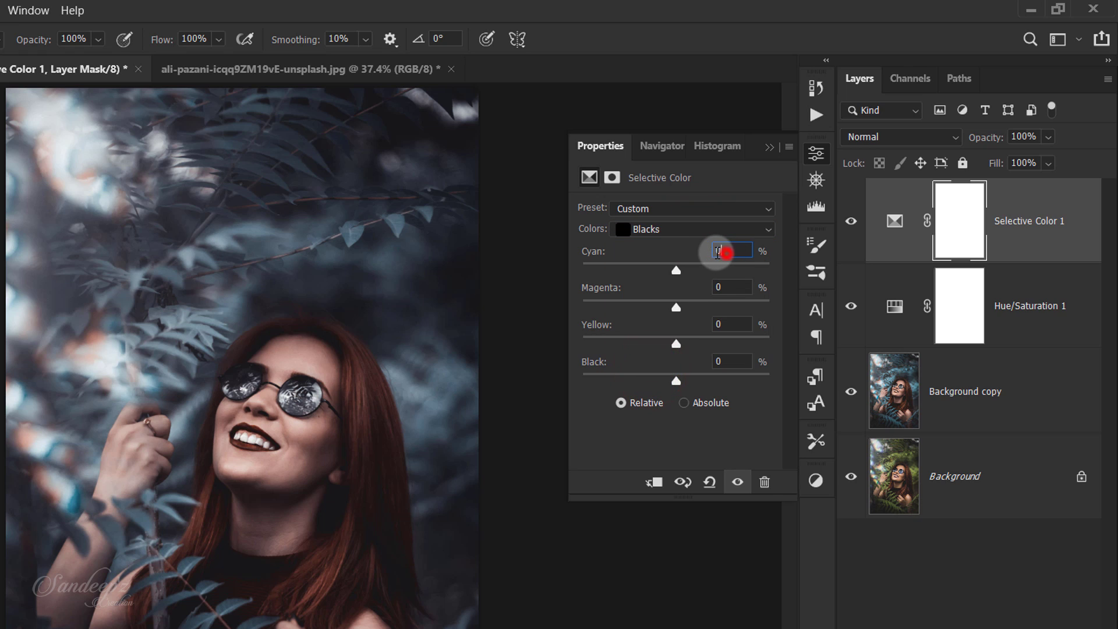
pyautogui.write('50')
pyautogui.press('Tab')
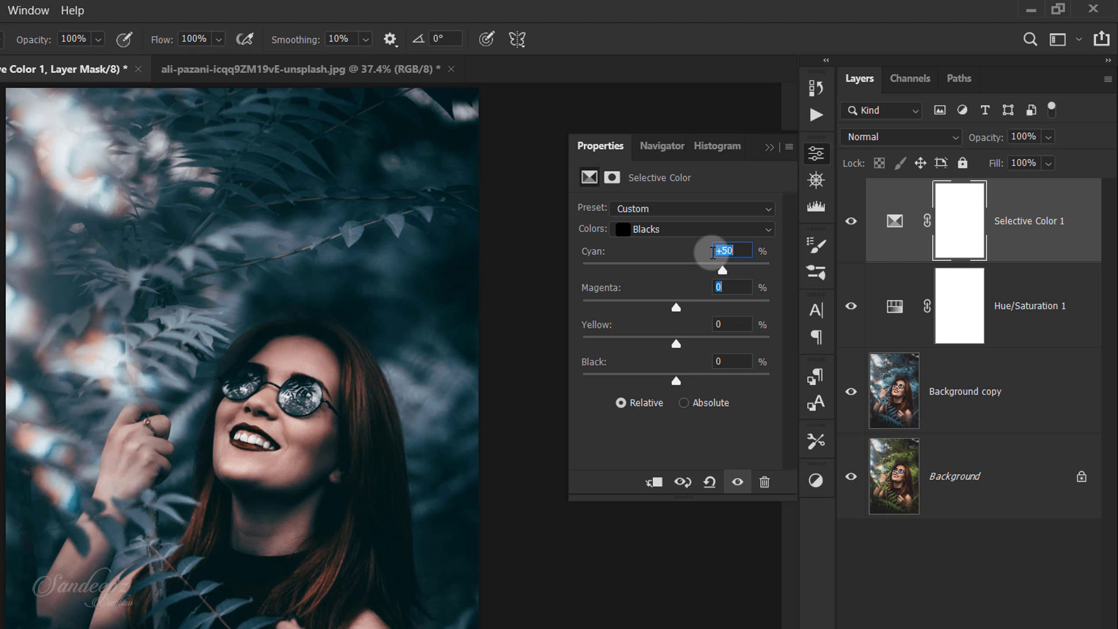
pyautogui.write('5')
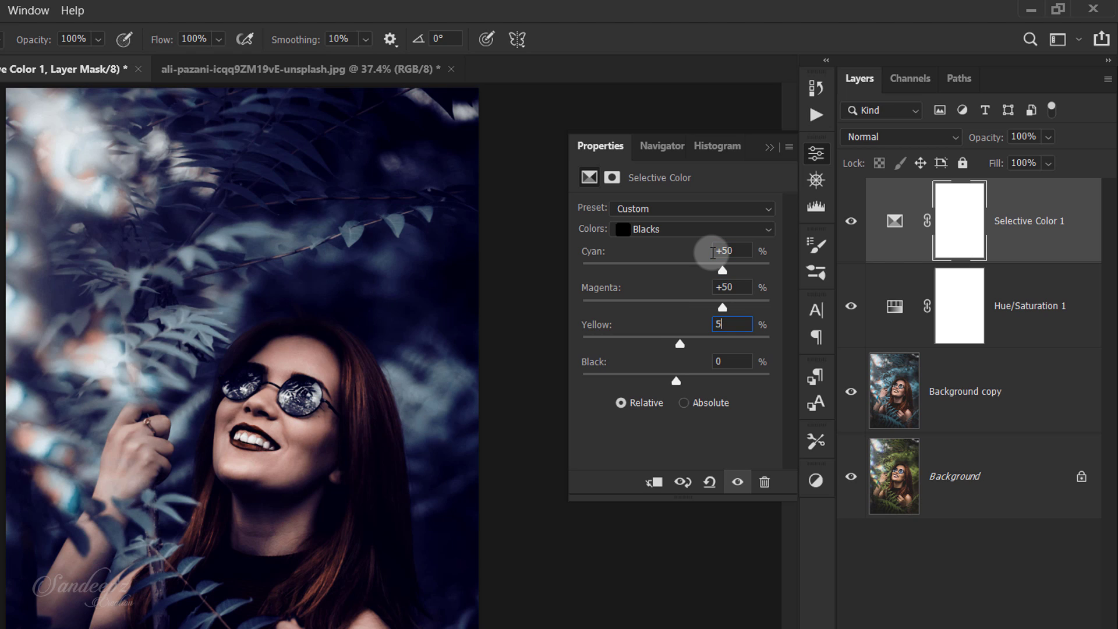
pyautogui.write('050')
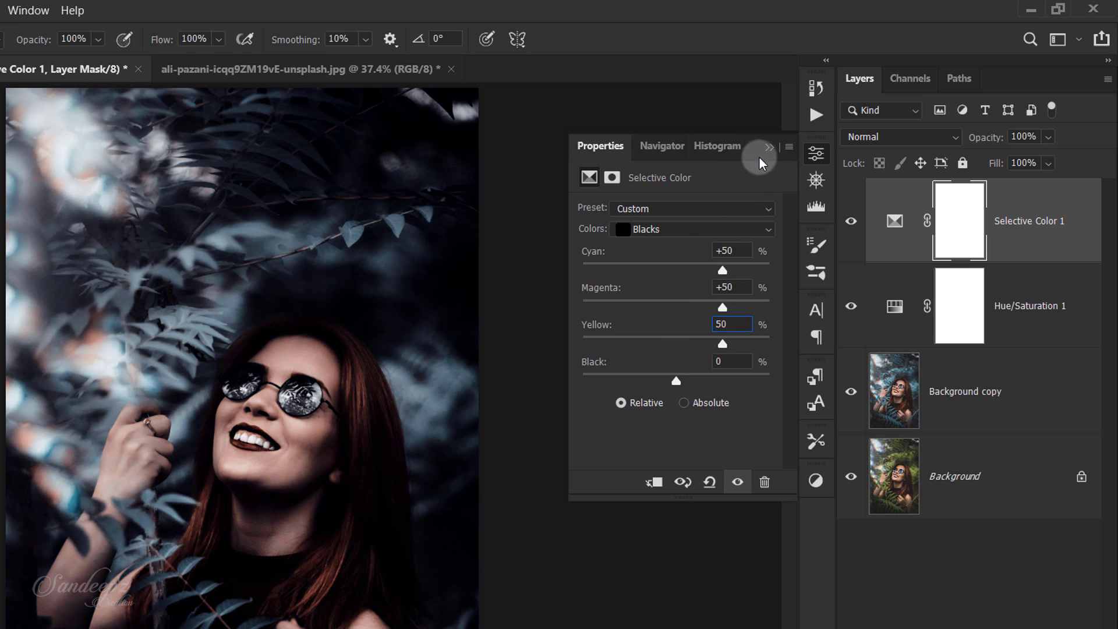
# Add a Gradient Fill layer above Selective Color 1 with Radial style, Reverse enabled and a scale of 210%
pyautogui.click(766, 149)
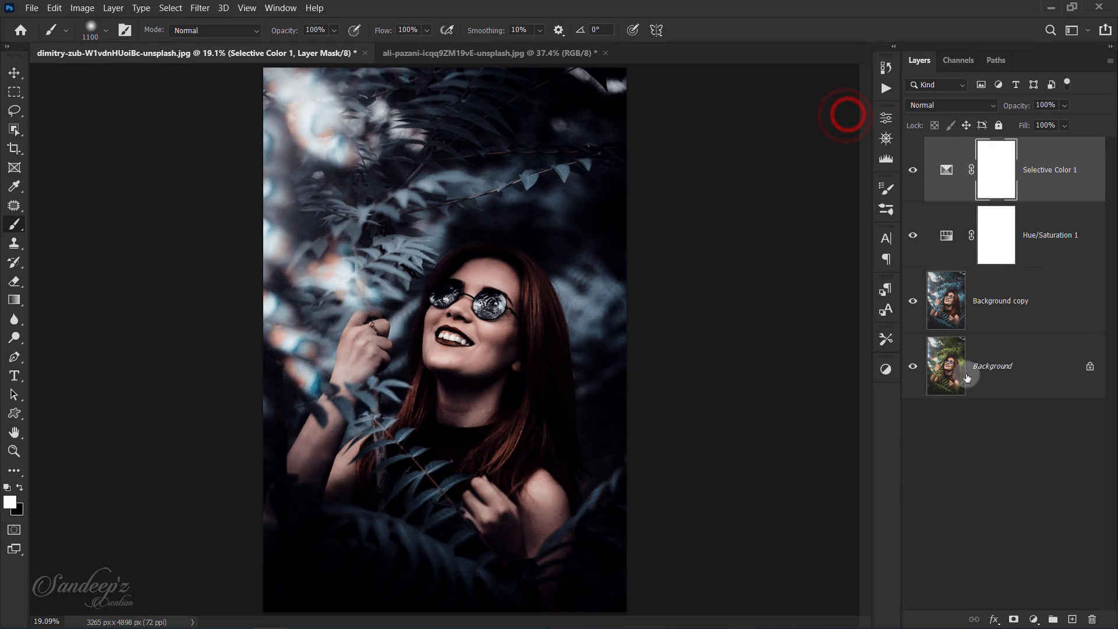
pyautogui.click(1034, 619)
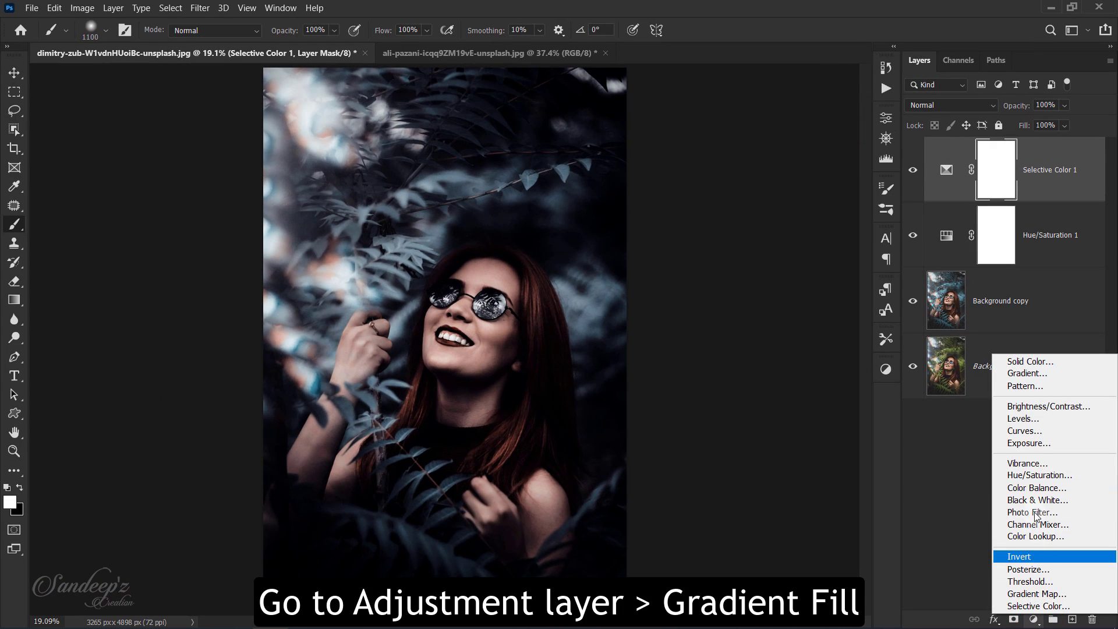
pyautogui.click(1035, 376)
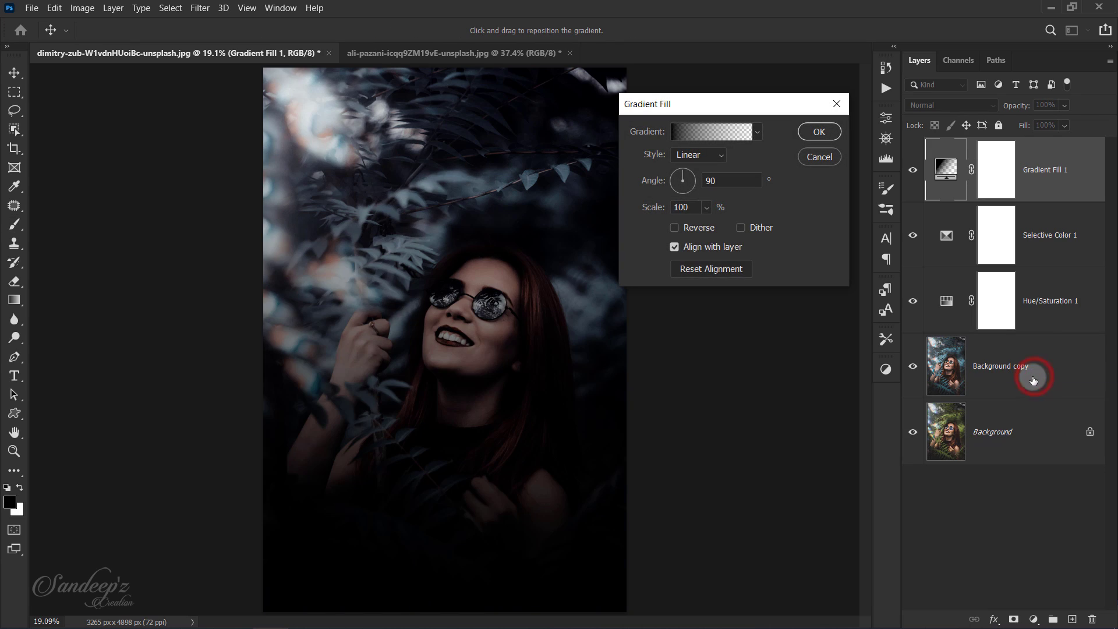
pyautogui.click(710, 156)
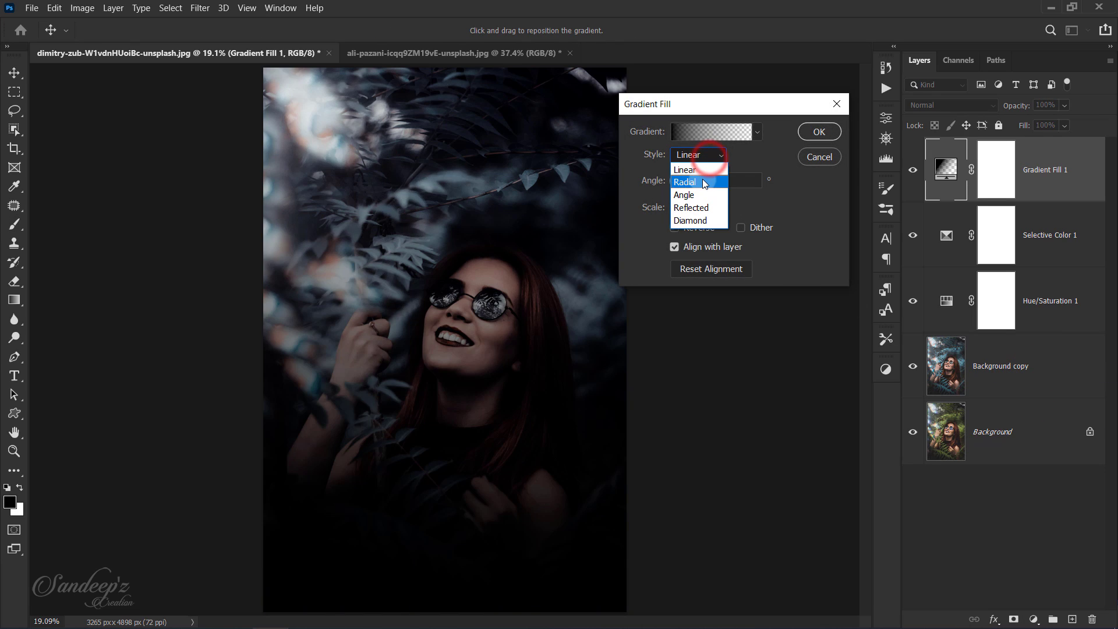
pyautogui.click(686, 172)
pyautogui.click(676, 227)
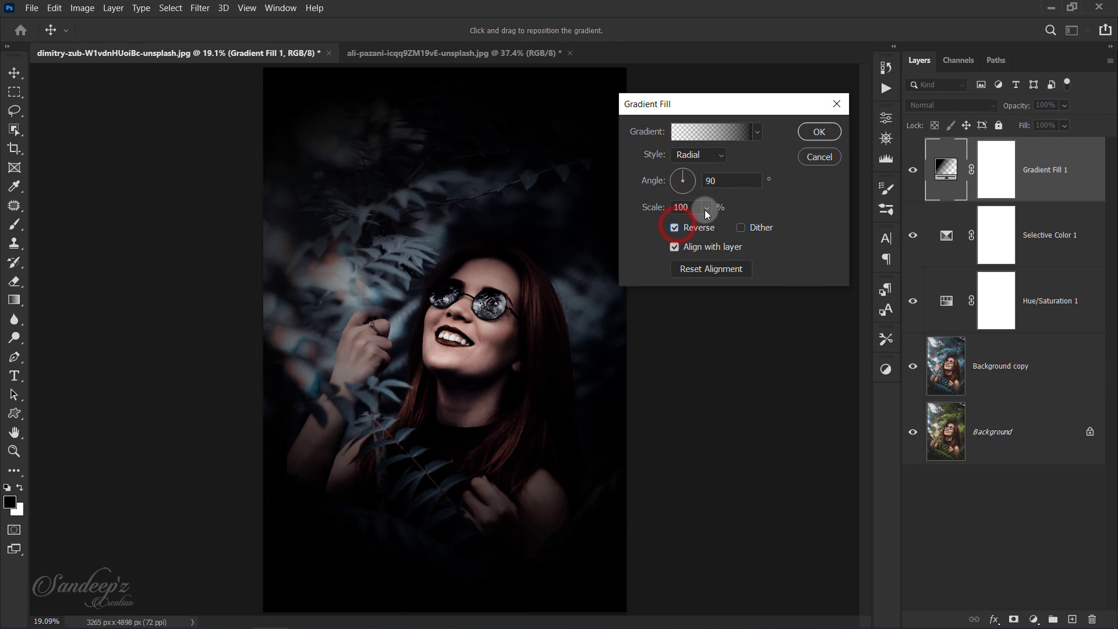
pyautogui.moveTo(711, 224); pyautogui.dragTo(715, 225)
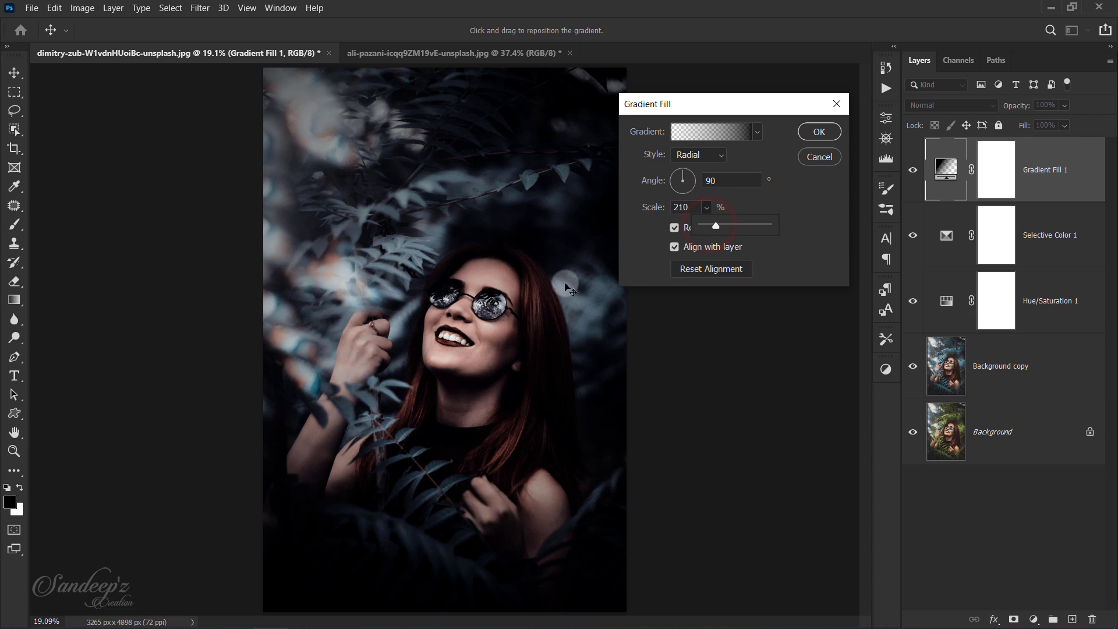
# Shift the gradient up and to the left on the portrait, set its angle to -38.72° and increase its scale
pyautogui.moveTo(465, 286); pyautogui.dragTo(404, 211)
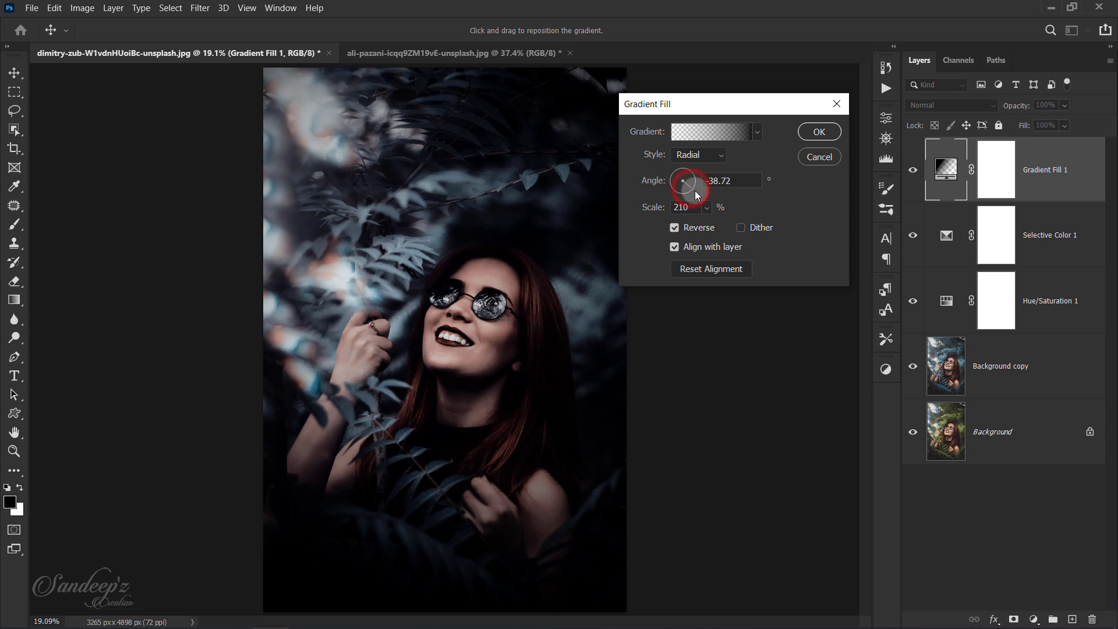
pyautogui.click(708, 211)
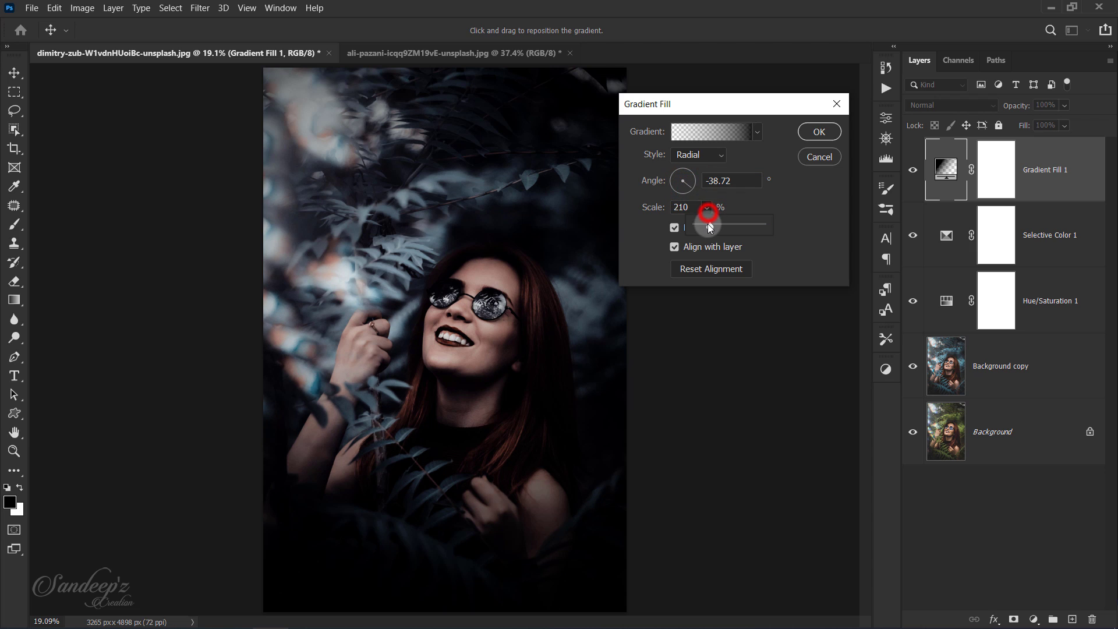
pyautogui.moveTo(708, 224); pyautogui.dragTo(733, 224)
pyautogui.click(807, 132)
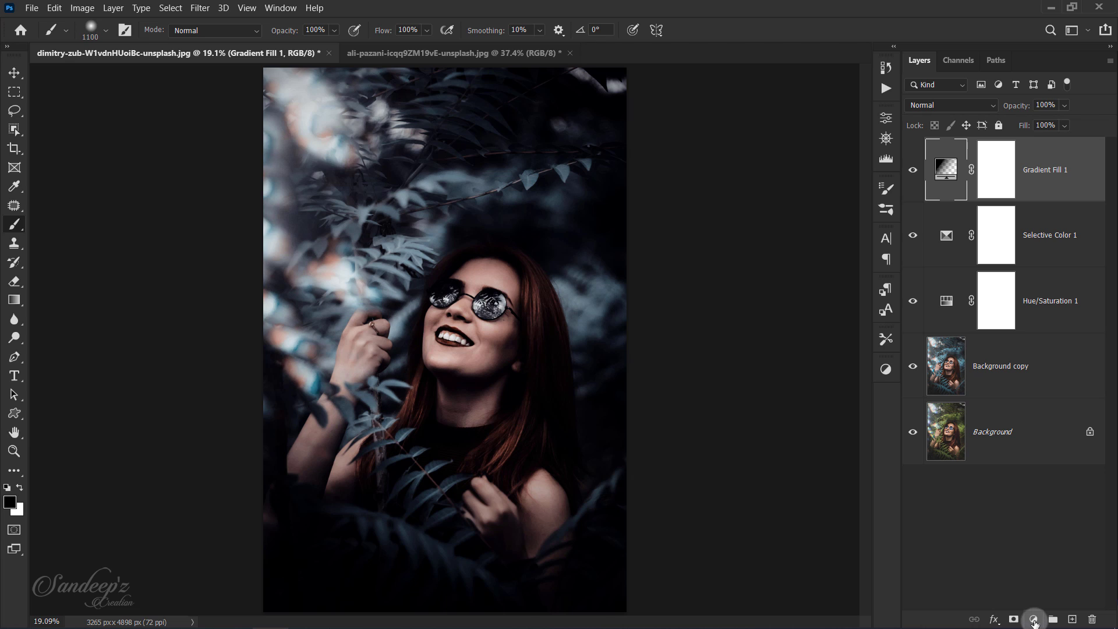
# Add a Curves adjustment with anchor points in the shadows and highlights, slightly raising the black point and lowering the white point
pyautogui.click(1031, 616)
pyautogui.click(1046, 436)
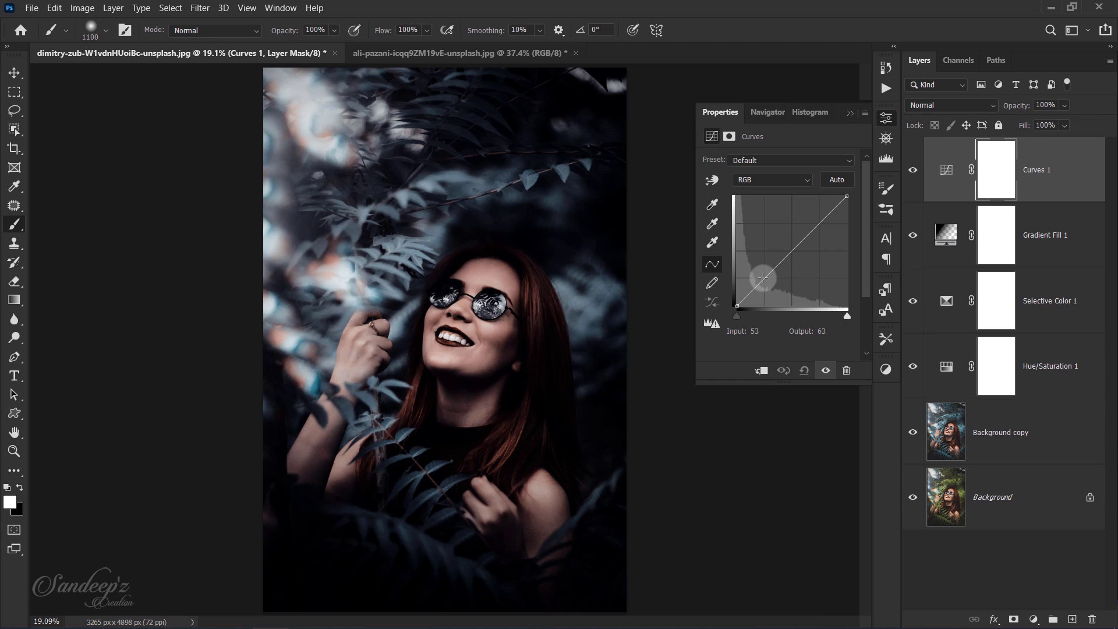
pyautogui.click(765, 279)
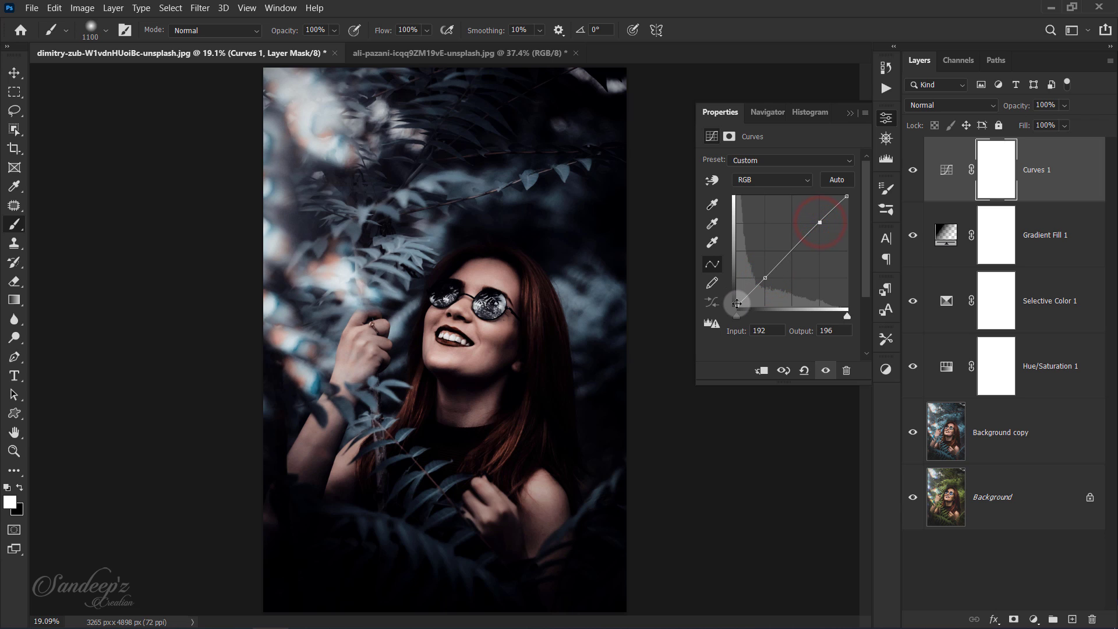
pyautogui.moveTo(738, 304); pyautogui.dragTo(737, 301)
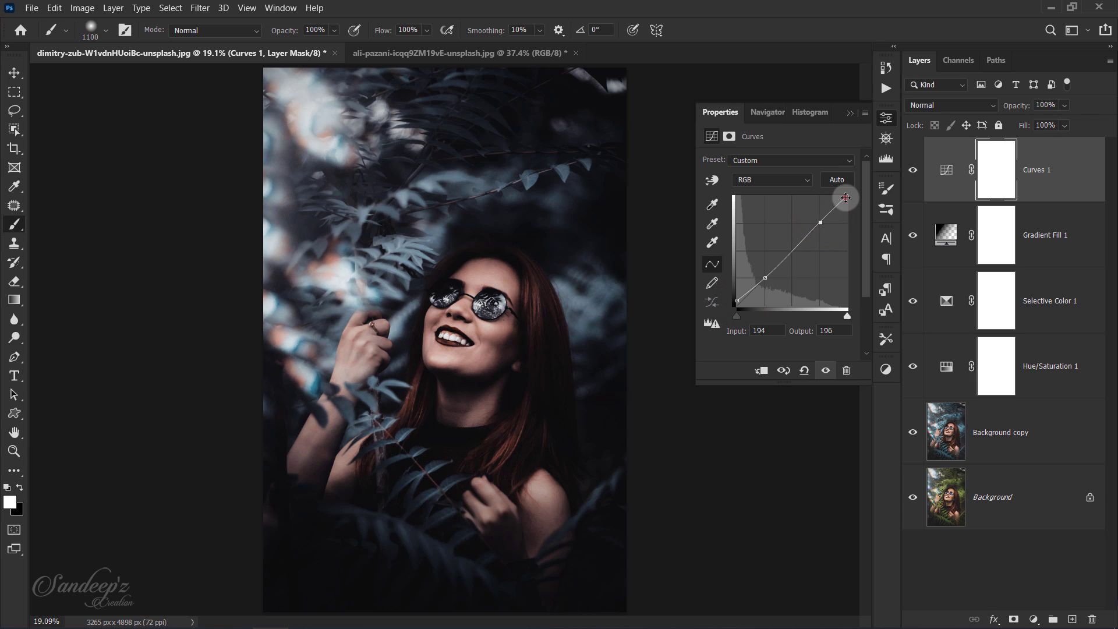
pyautogui.moveTo(846, 198); pyautogui.dragTo(847, 199)
pyautogui.click(850, 113)
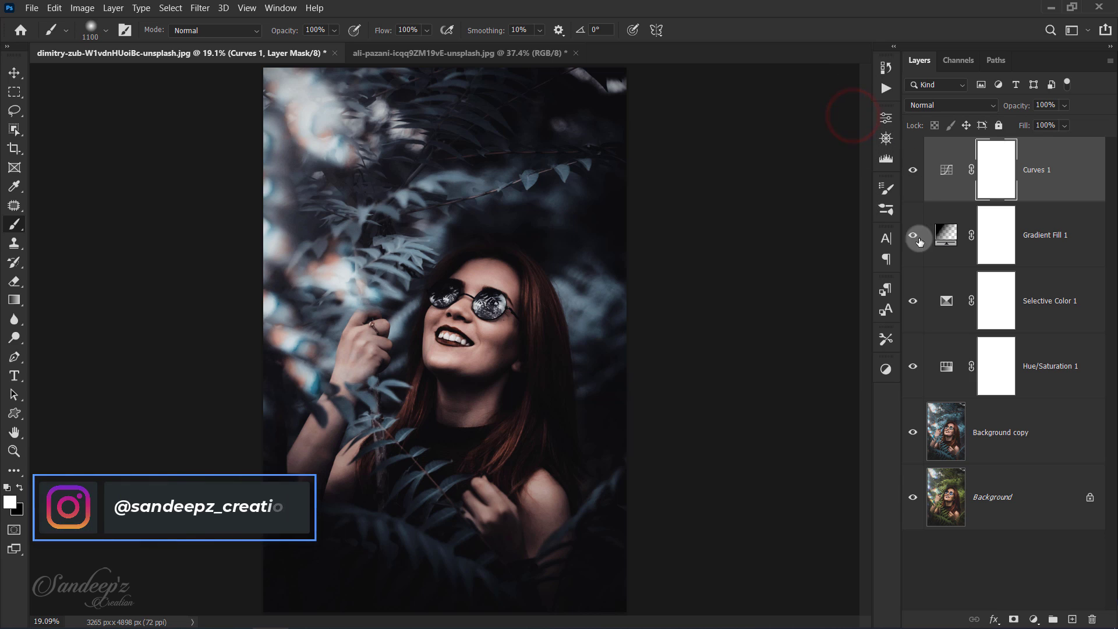
# Compare the graded portrait with the original by showing only the Background layer and restoring all layers
pyautogui.keyDown('alt'); pyautogui.click(914, 498); pyautogui.keyUp('alt')
pyautogui.keyDown('alt'); pyautogui.click(913, 498); pyautogui.keyUp('alt')
pyautogui.keyDown('alt'); pyautogui.click(914, 499); pyautogui.keyUp('alt')
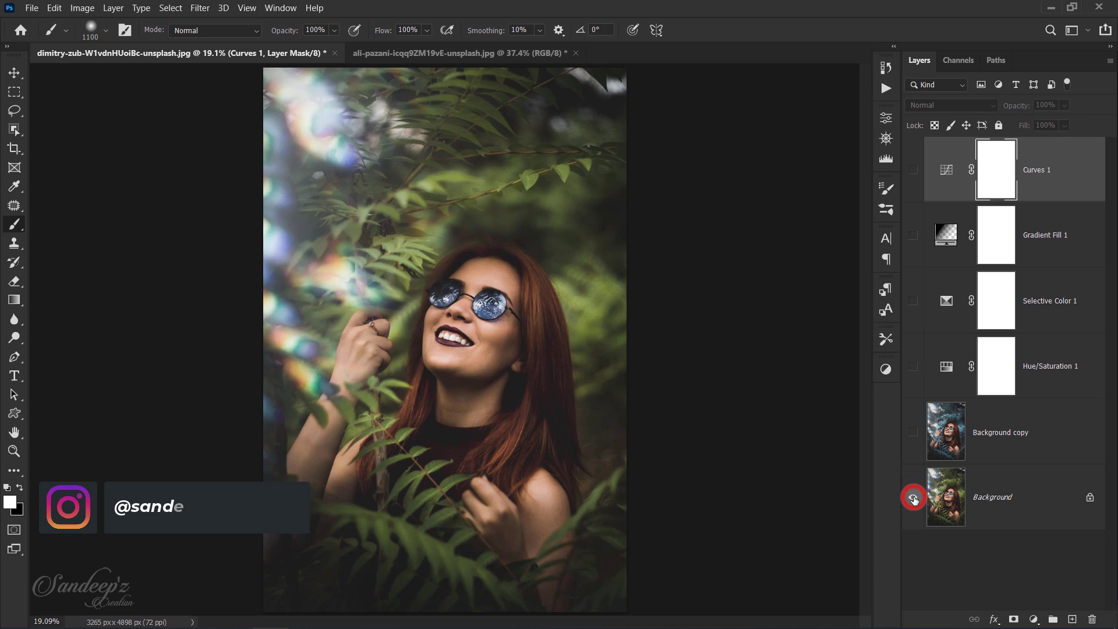
pyautogui.keyDown('alt'); pyautogui.click(914, 498); pyautogui.keyUp('alt')
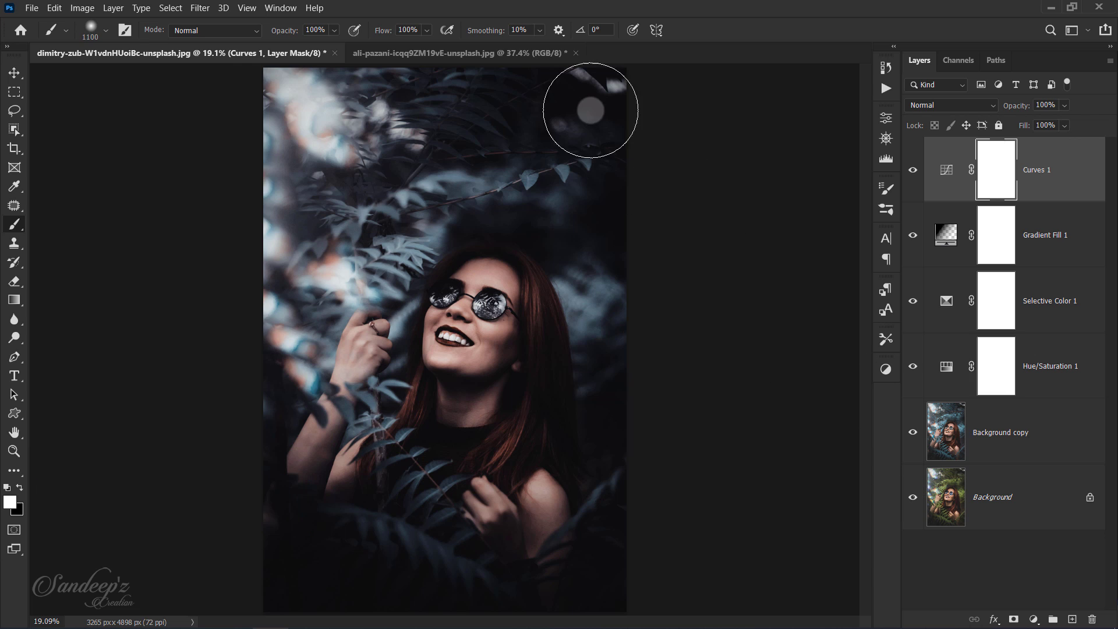
# Switch to the open portrait of the woman in the car and display the list of actions
pyautogui.press('[')
pyautogui.press('[')
pyautogui.click(492, 53)
pyautogui.press('x')
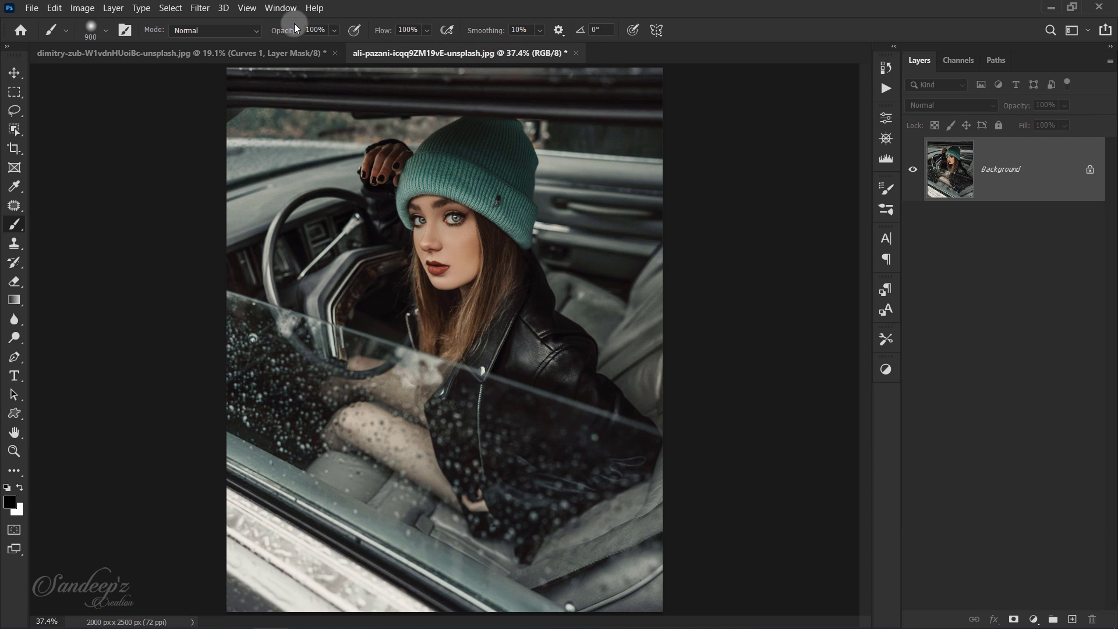
pyautogui.click(282, 9)
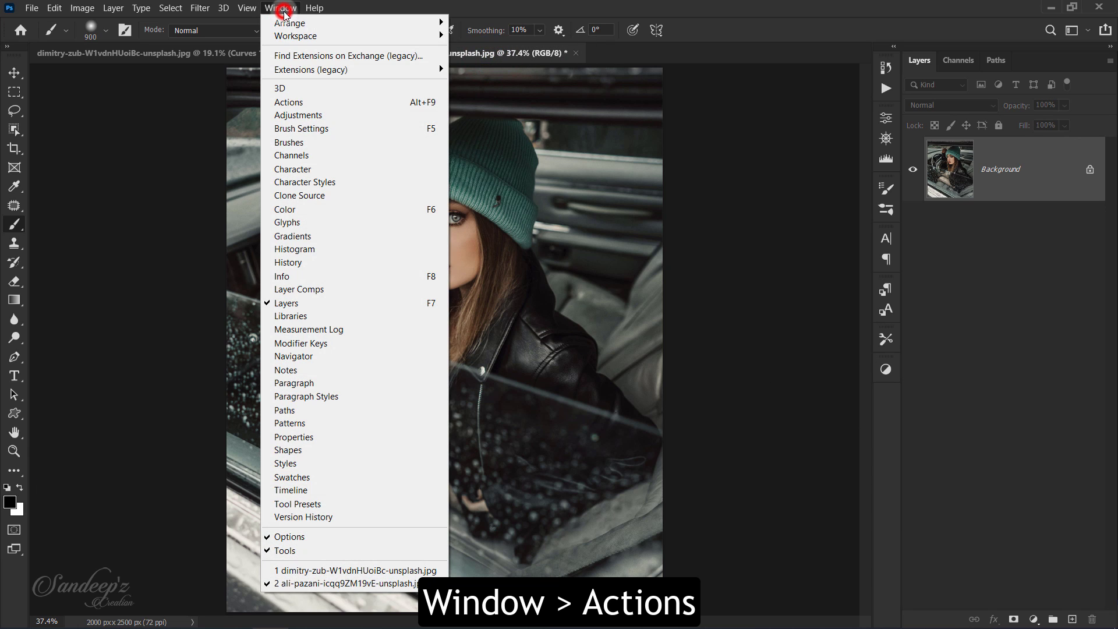
pyautogui.click(285, 103)
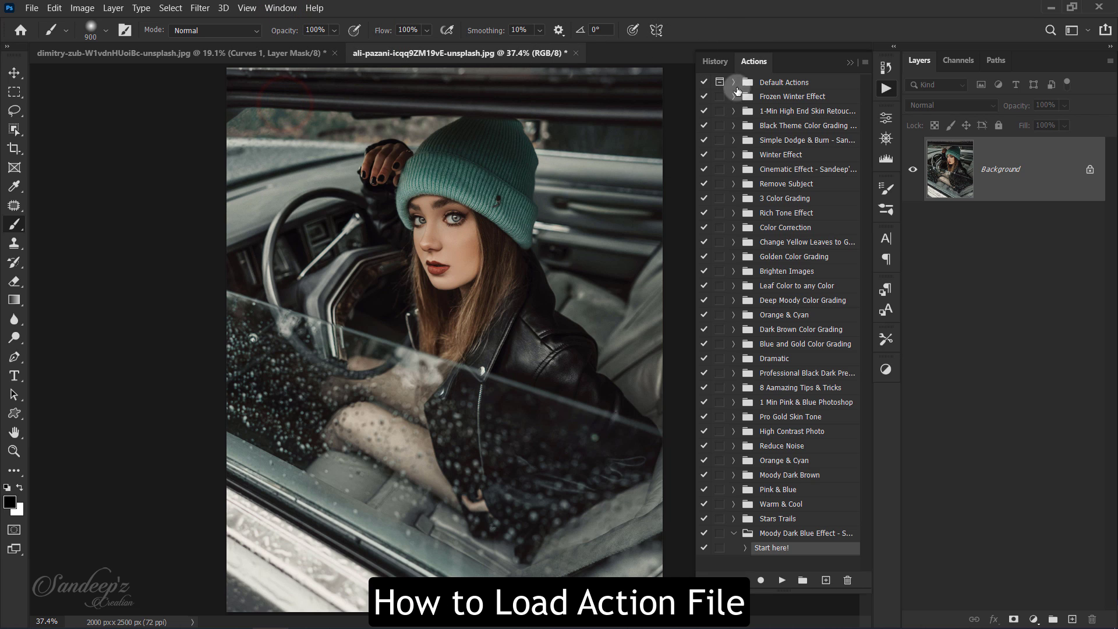
# Play the "Start here!" action from the Moody Dark Blue Effect set on the car portrait
pyautogui.click(866, 63)
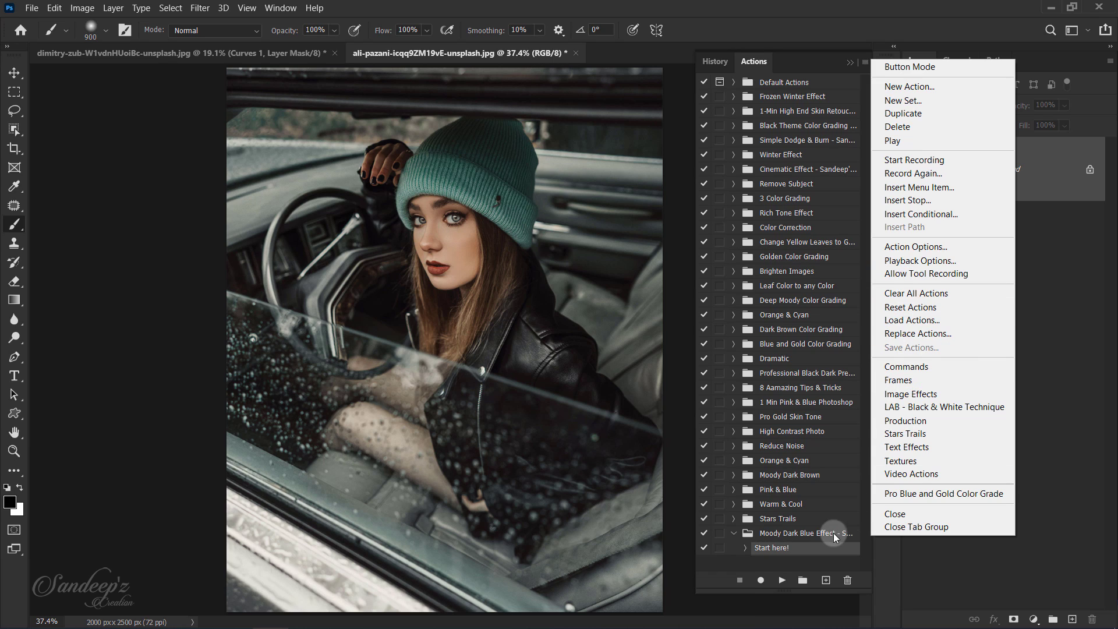
pyautogui.click(808, 560)
pyautogui.click(735, 533)
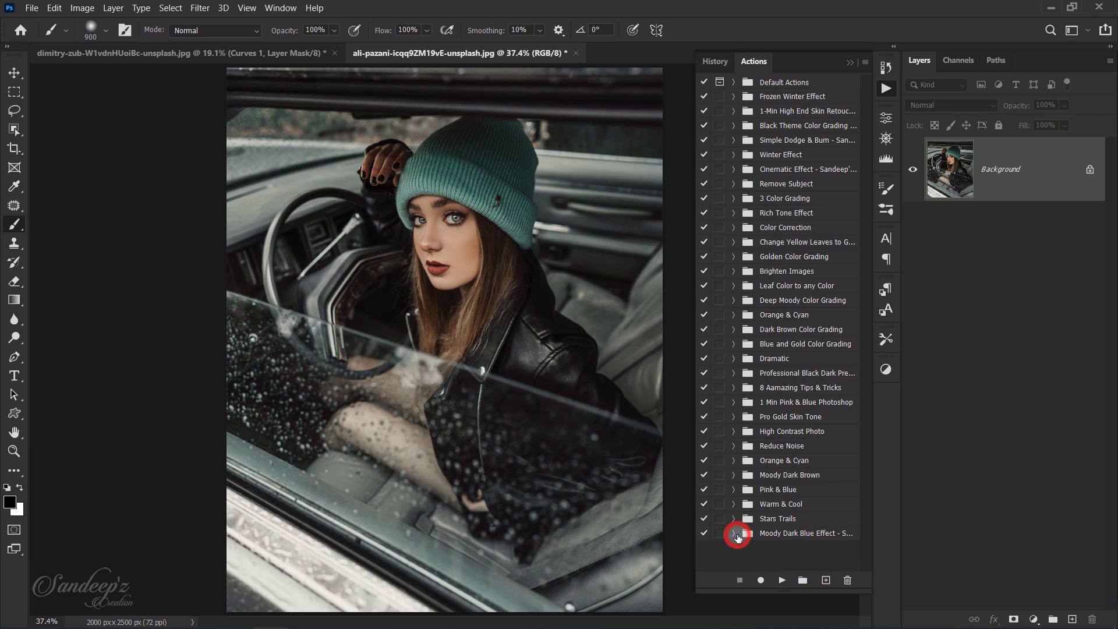
pyautogui.click(735, 533)
pyautogui.click(767, 550)
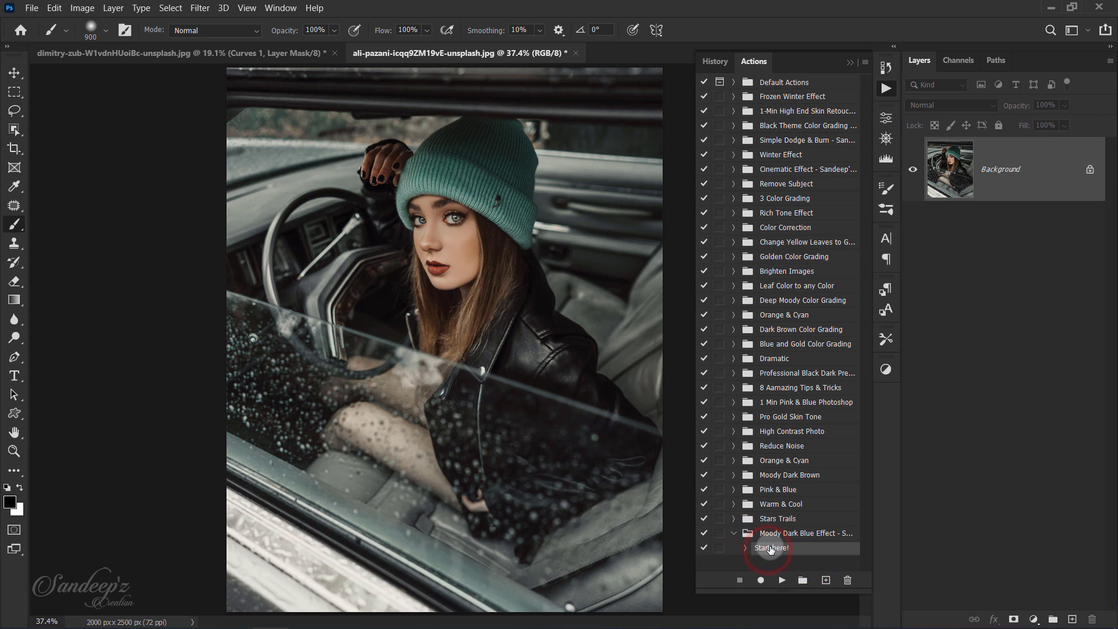
pyautogui.click(778, 580)
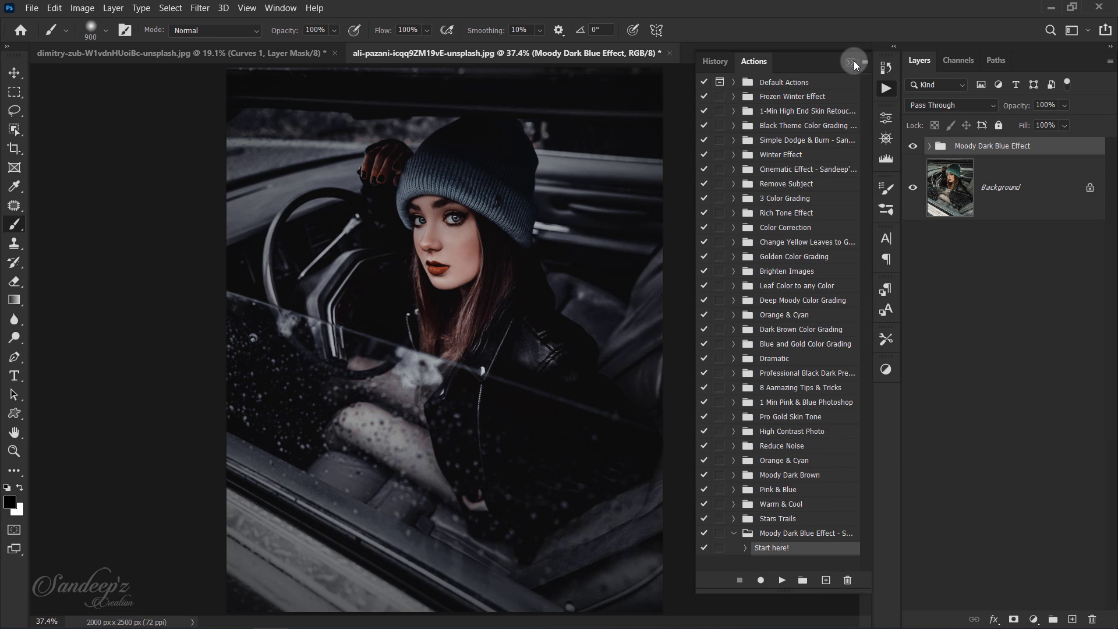
pyautogui.click(851, 62)
# Edit the Gradient Fill inside the Moody Dark Blue Effect group to an angle of -43.25° and 550% scale, and reposition the gradient
pyautogui.click(929, 146)
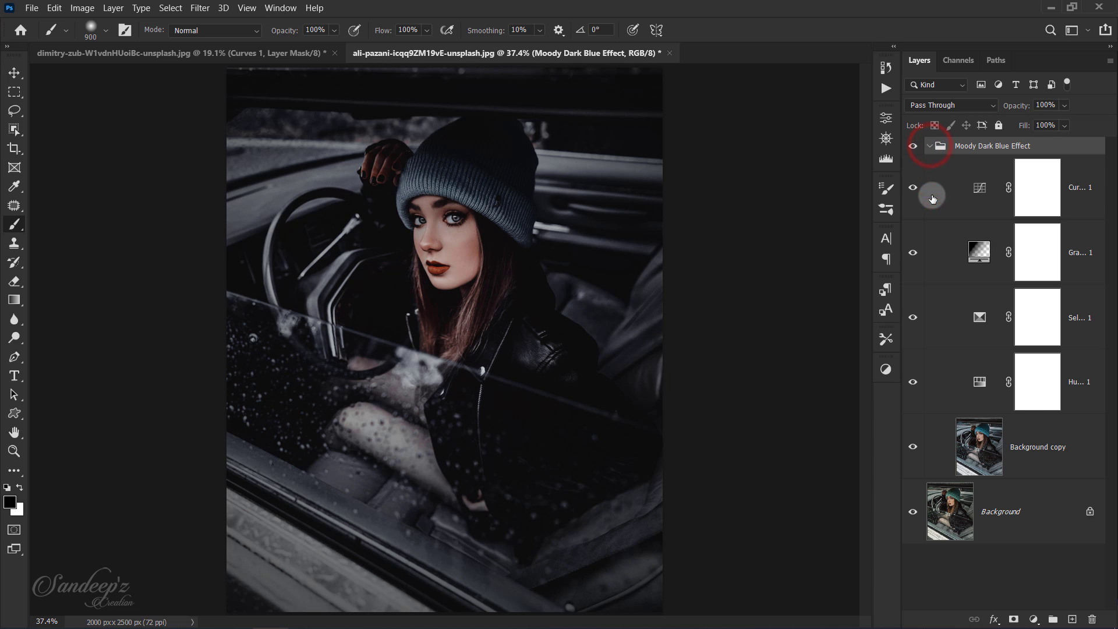
pyautogui.doubleClick(967, 245)
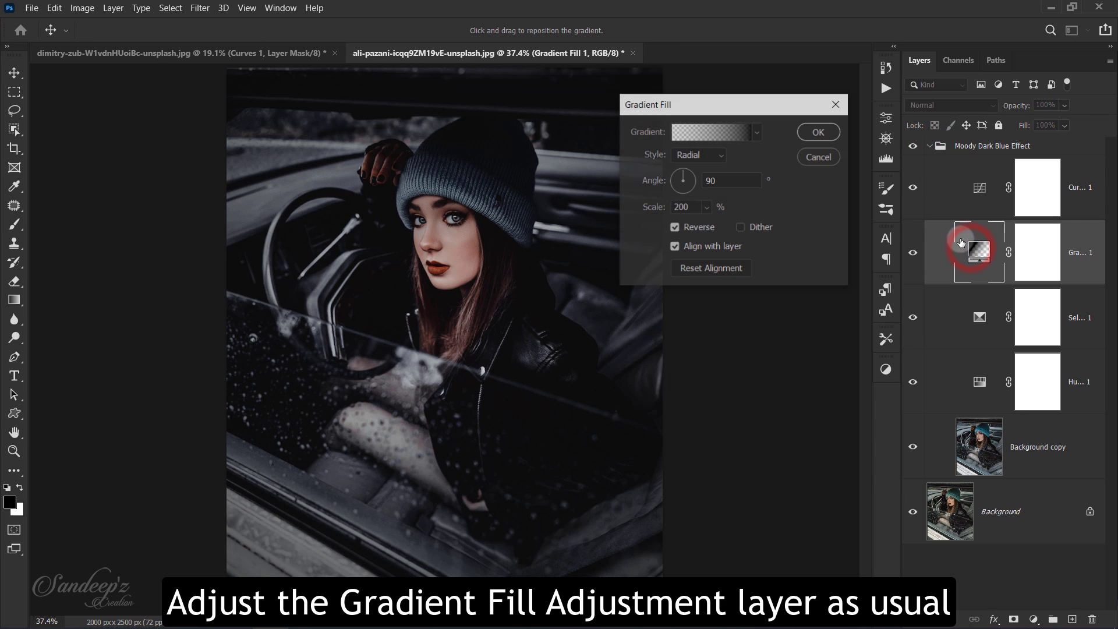
pyautogui.moveTo(710, 107); pyautogui.dragTo(775, 83)
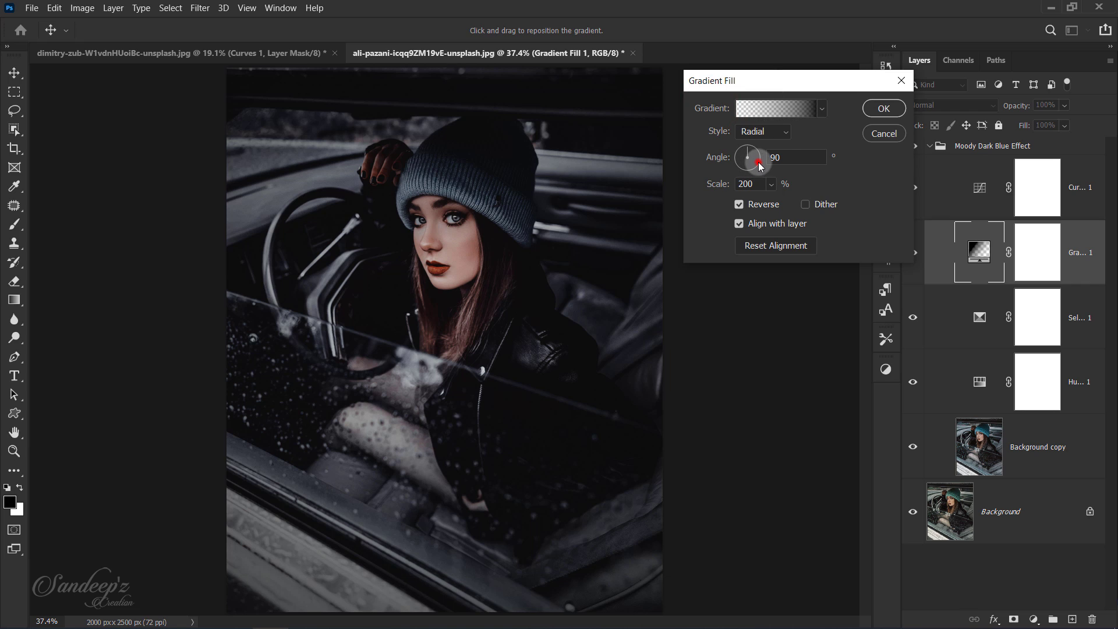
pyautogui.moveTo(760, 168); pyautogui.dragTo(770, 189)
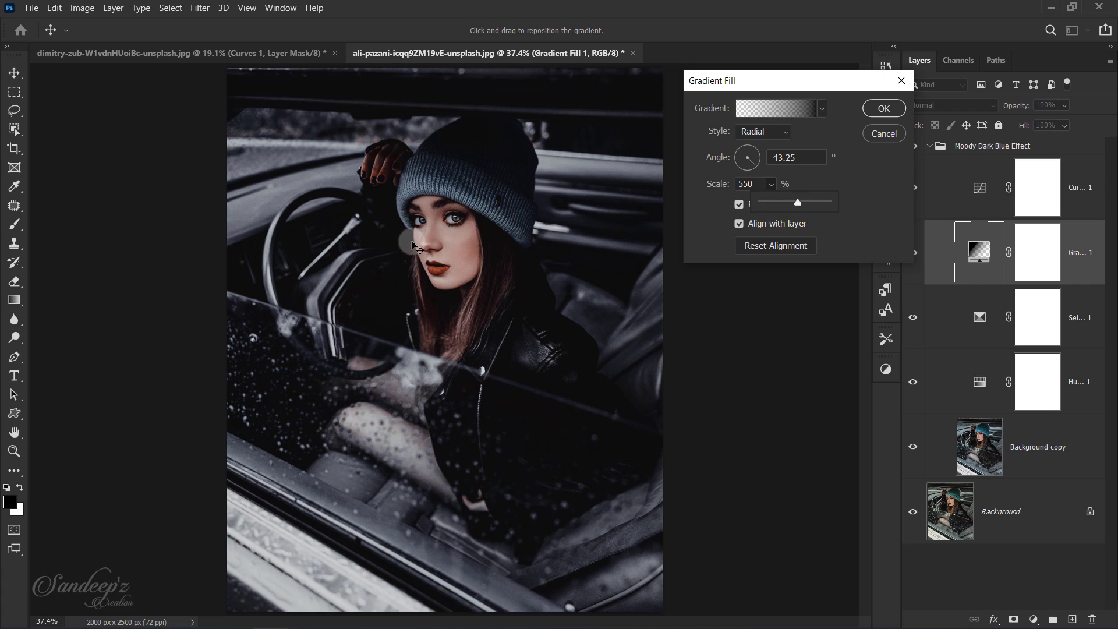
pyautogui.moveTo(419, 237); pyautogui.dragTo(488, 276)
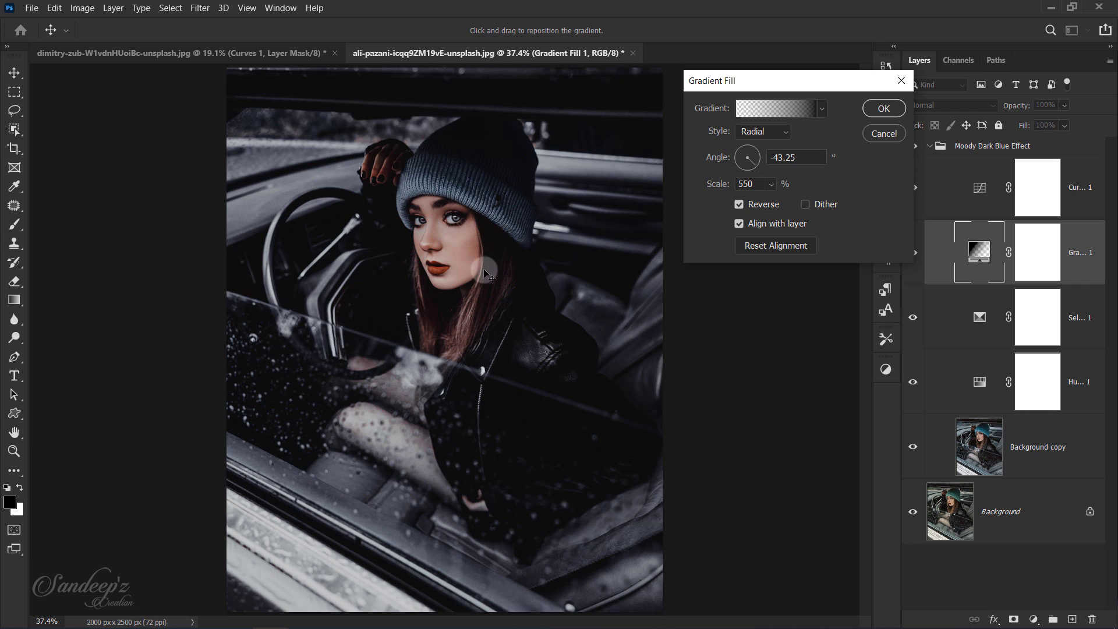
pyautogui.click(877, 111)
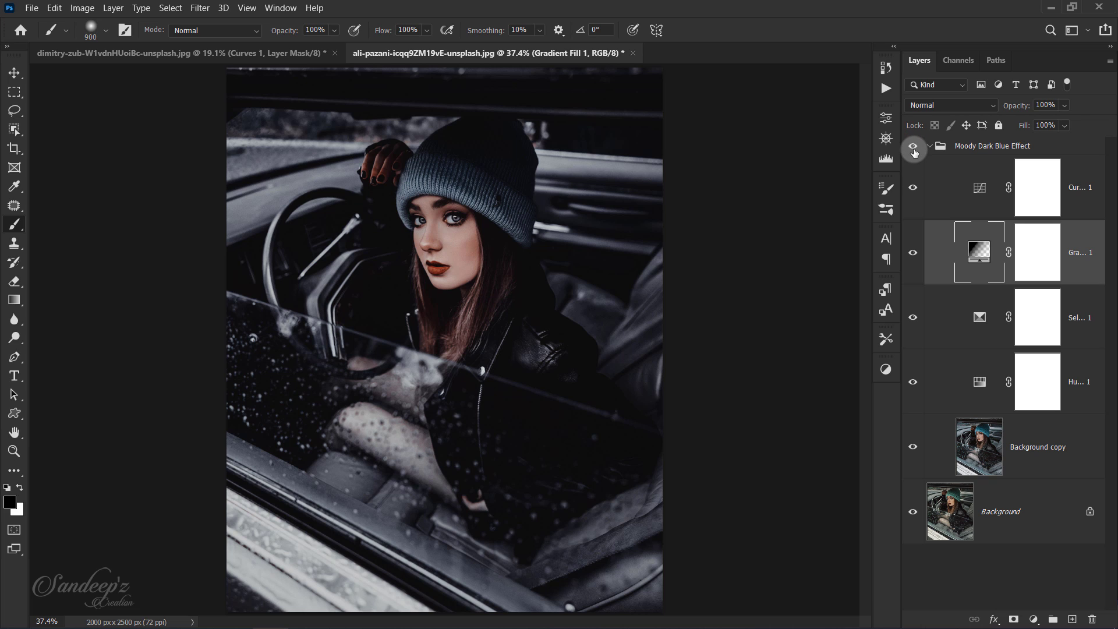
# Compare the car portrait with and without the Moody Dark Blue Effect group and its Gradient Fill layer
pyautogui.click(914, 149)
pyautogui.click(914, 148)
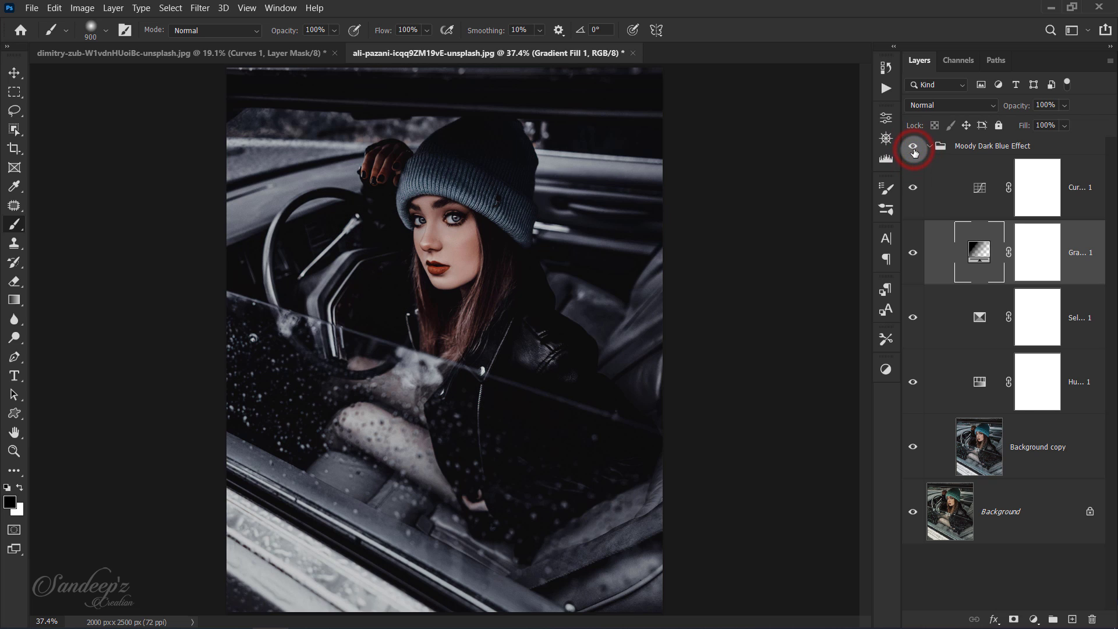
pyautogui.click(913, 249)
pyautogui.click(912, 252)
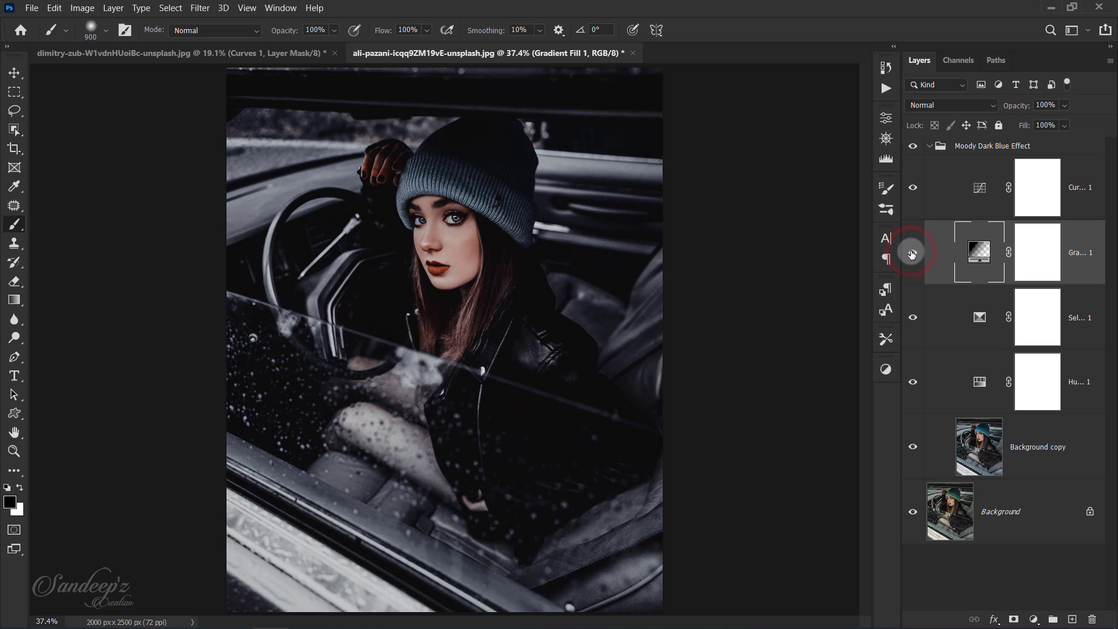
pyautogui.click(911, 147)
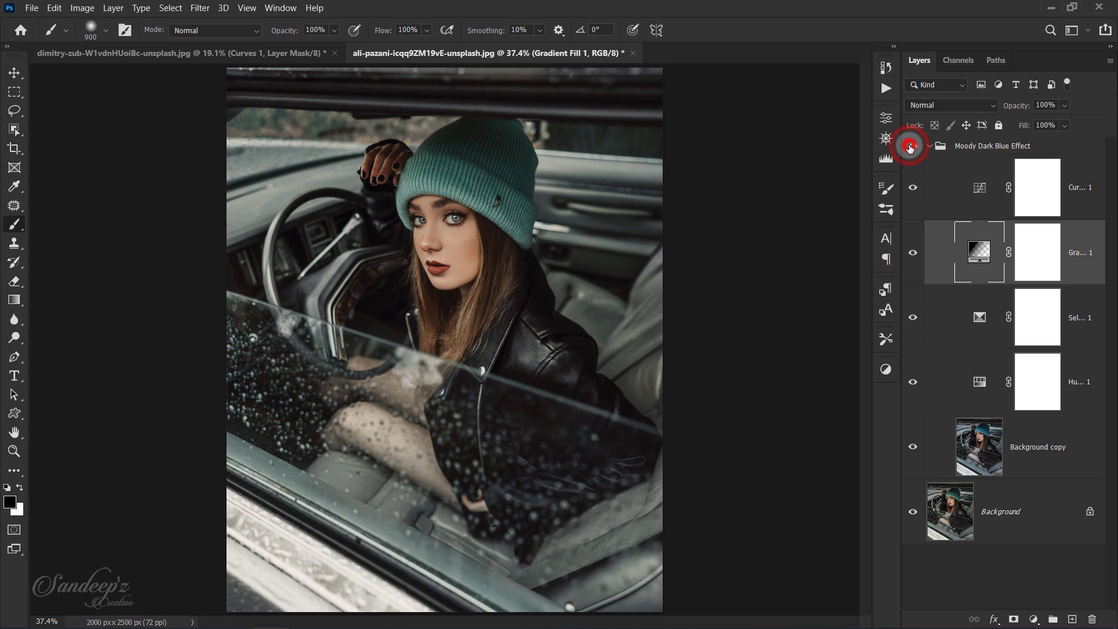
pyautogui.click(910, 147)
pyautogui.click(910, 146)
pyautogui.click(910, 147)
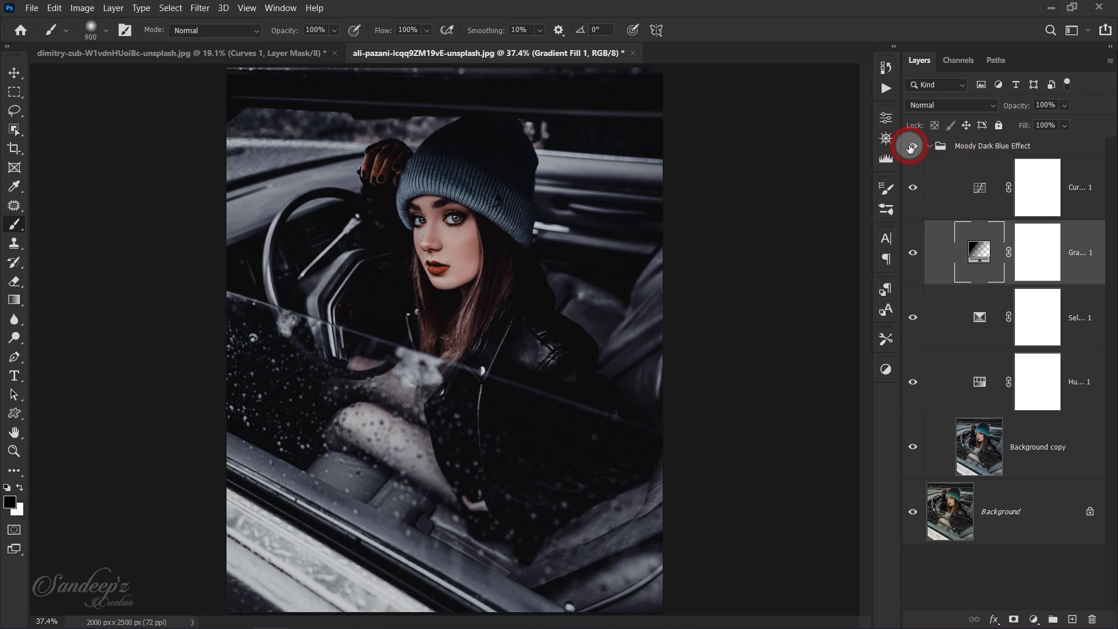